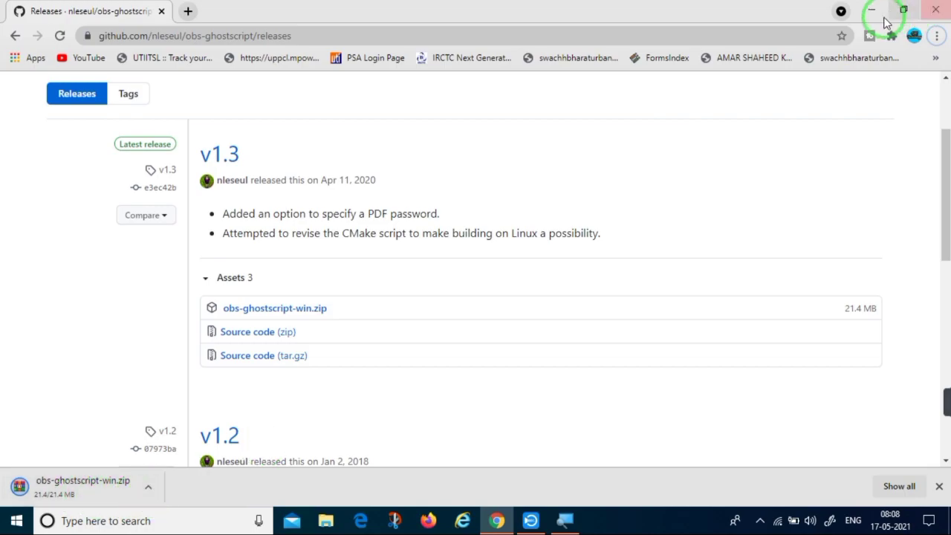
- Minimize the browser, refresh the desktop and place the obs-ghostscript-win archive apart from the other icons
left_click(872, 10)
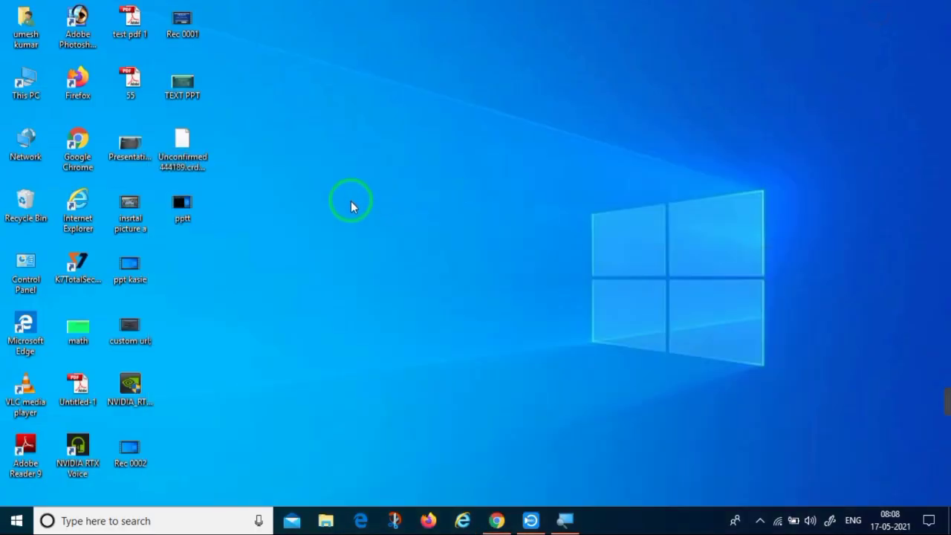
right_click(252, 180)
left_click(275, 220)
left_click_drag(200, 152, 245, 267)
left_click(184, 207)
left_click_drag(185, 207, 180, 149)
right_click(251, 153)
left_click(277, 195)
- Extract the obs-ghostscript-win archive directly onto the desktop and move the archive beside the data folder
left_click(247, 261)
right_click(247, 261)
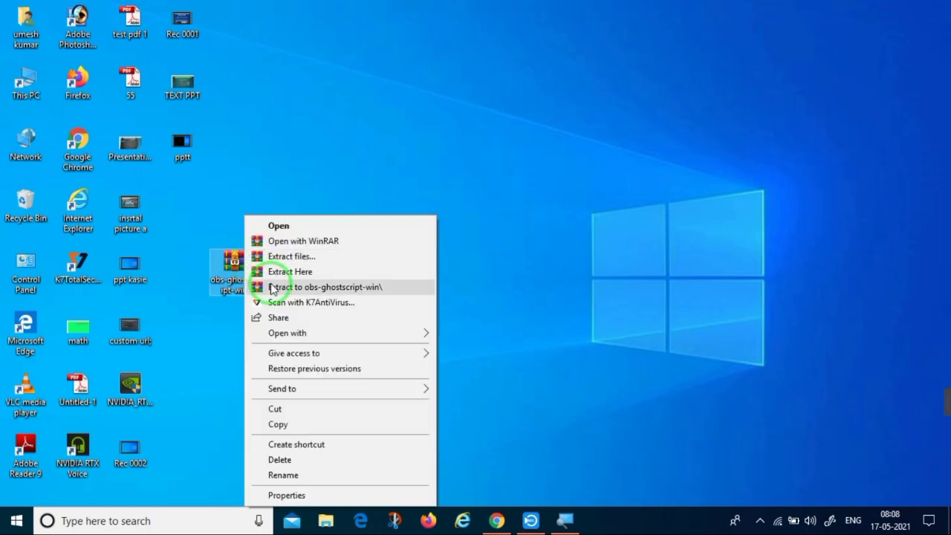
left_click(272, 273)
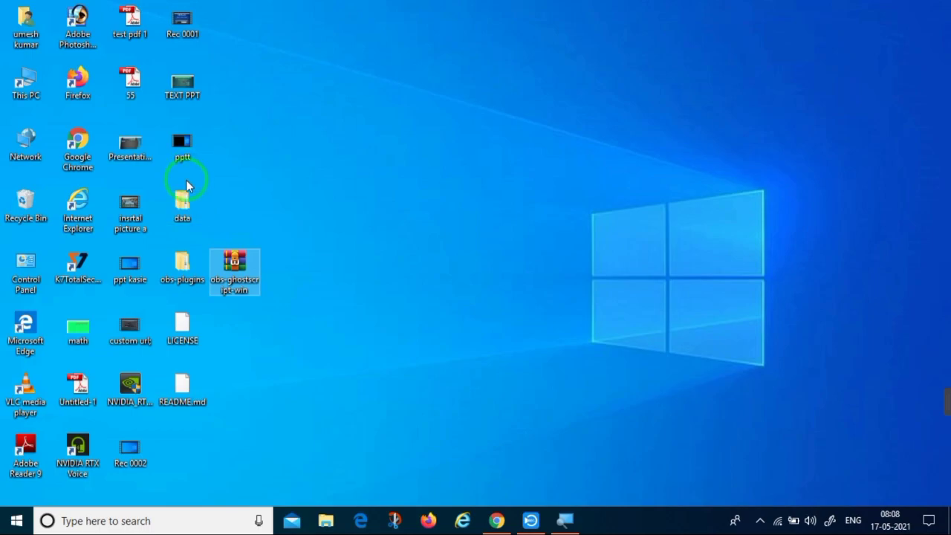
left_click_drag(246, 284, 270, 252)
left_click_drag(287, 283, 247, 225)
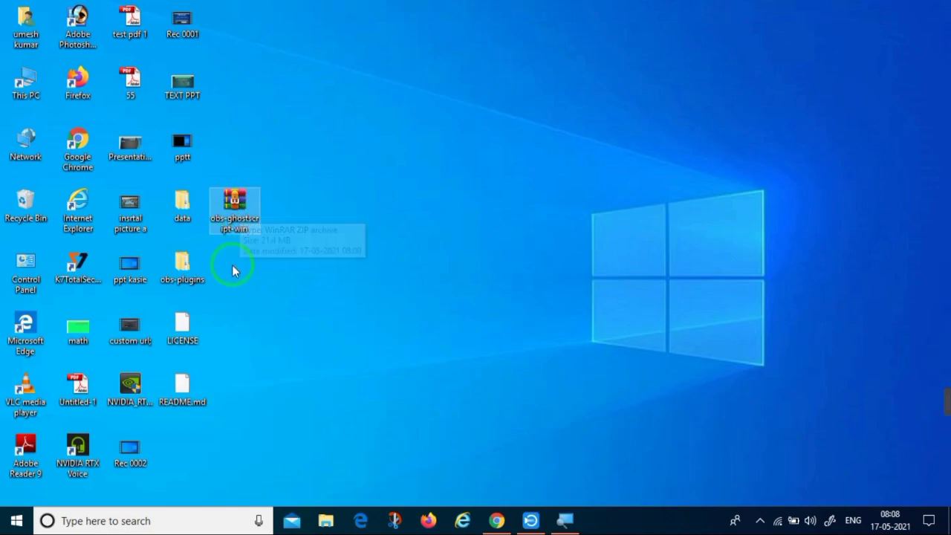
- Copy the extracted data and obs-plugins folders from the desktop
left_click(257, 268)
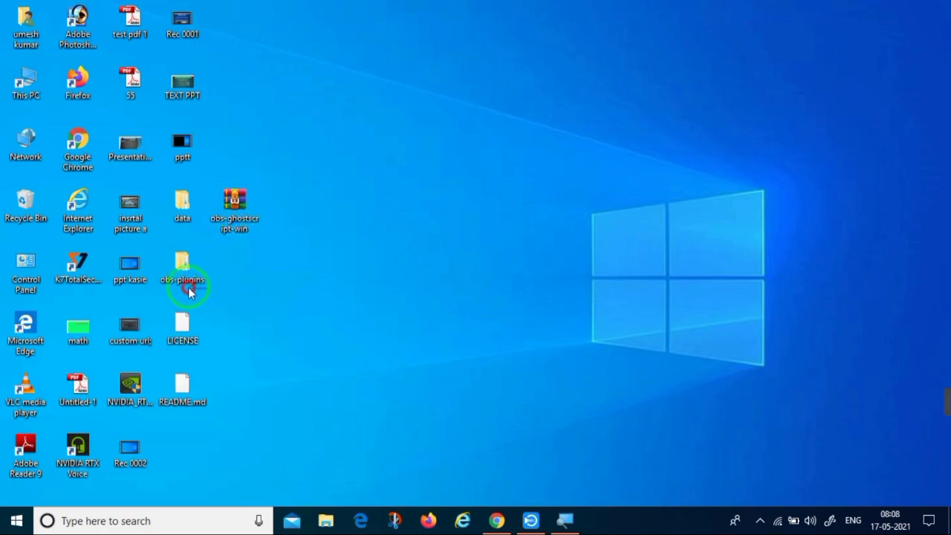
left_click(183, 203, "ctrl")
right_click(180, 201)
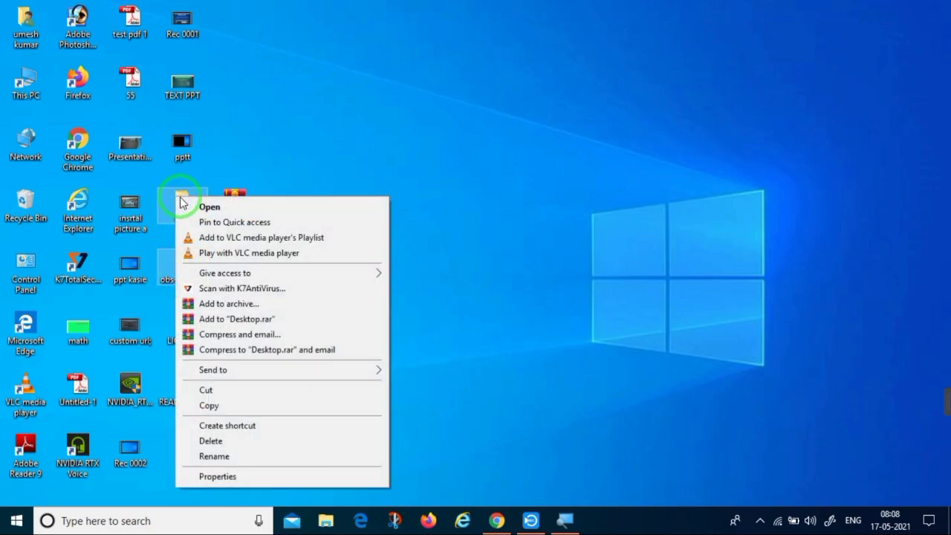
left_click(233, 406)
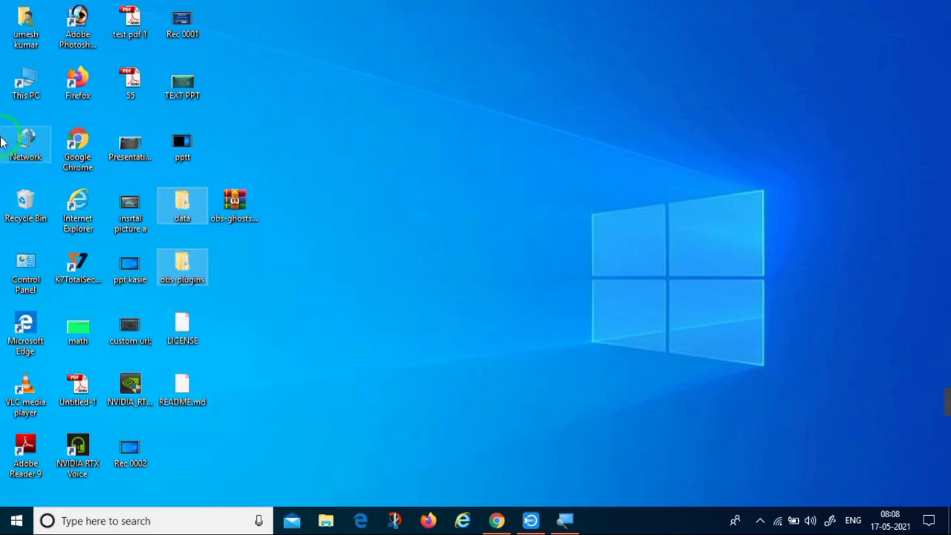
- Open the obs-studio folder in Program Files on Local Disk (C:)
left_click(24, 90)
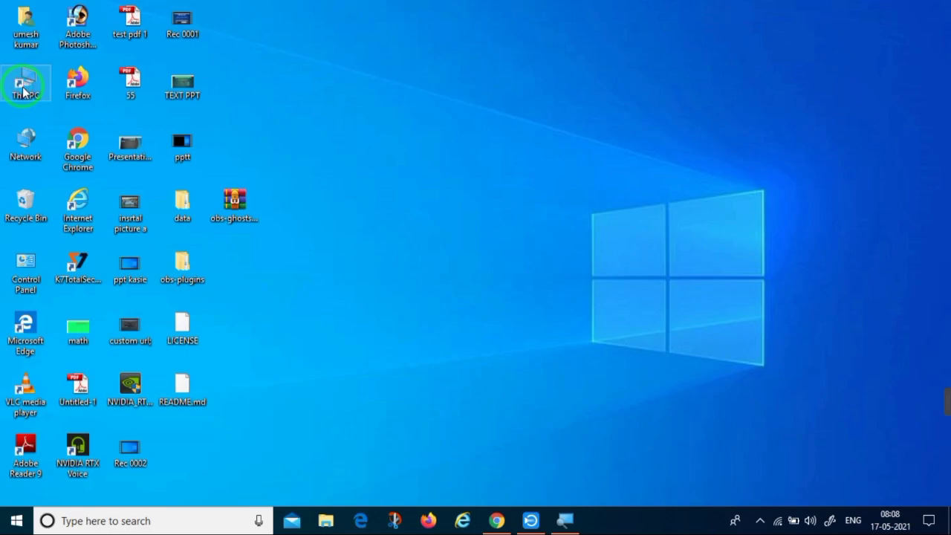
double_click(23, 90)
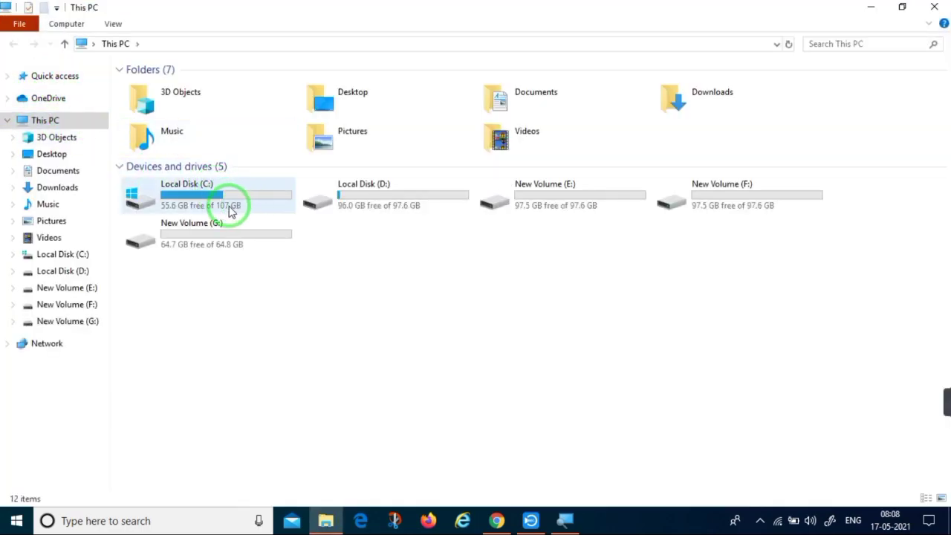
left_click(202, 200)
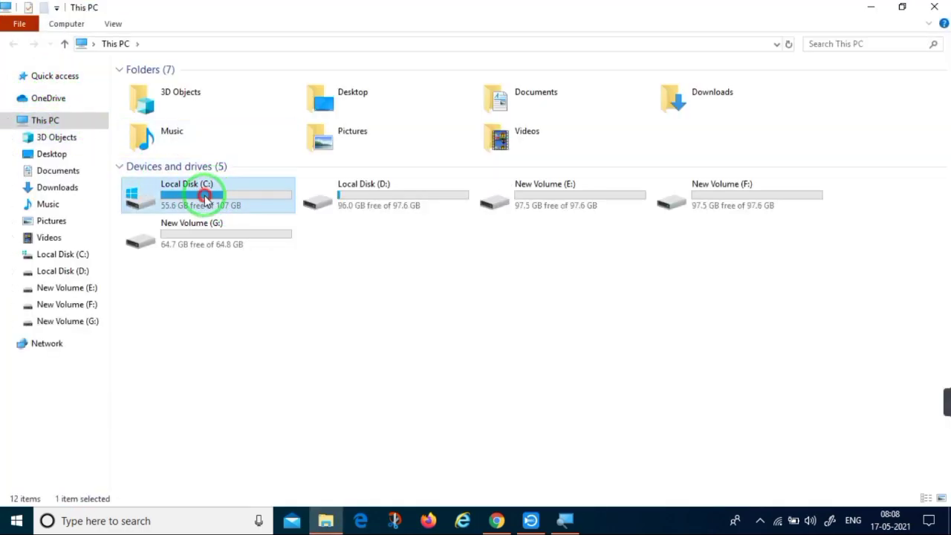
double_click(206, 199)
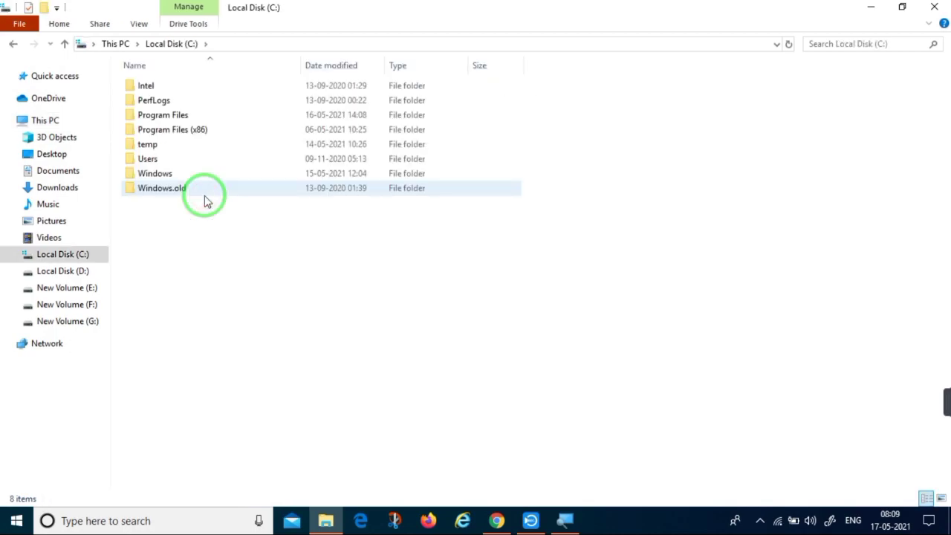
double_click(176, 121)
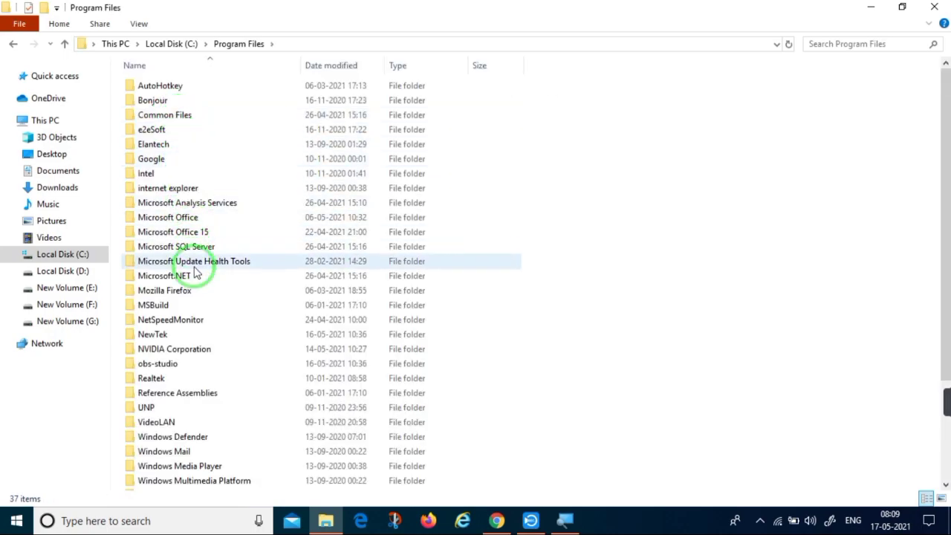
double_click(198, 367)
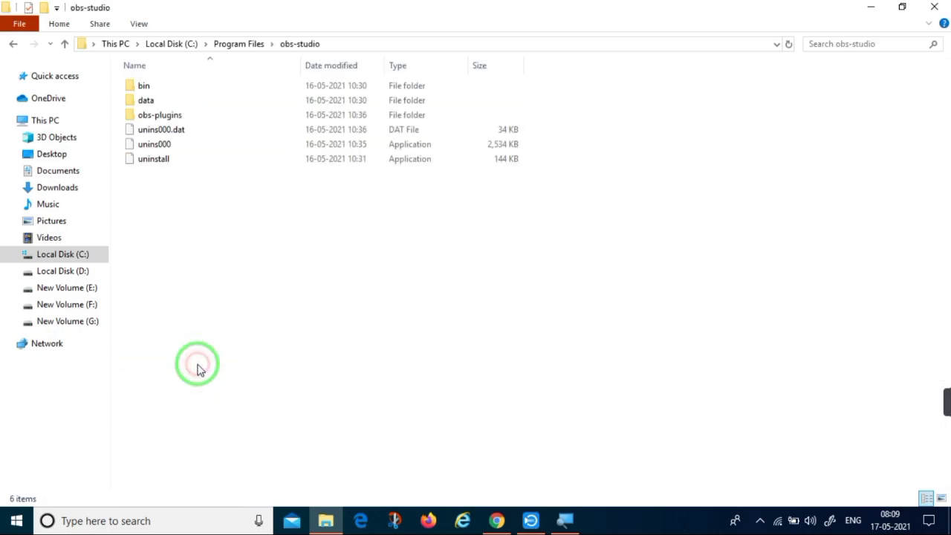
- Paste the copied folders into the obs-studio folder, granting administrator permission for the copy
right_click(180, 186)
left_click(213, 280)
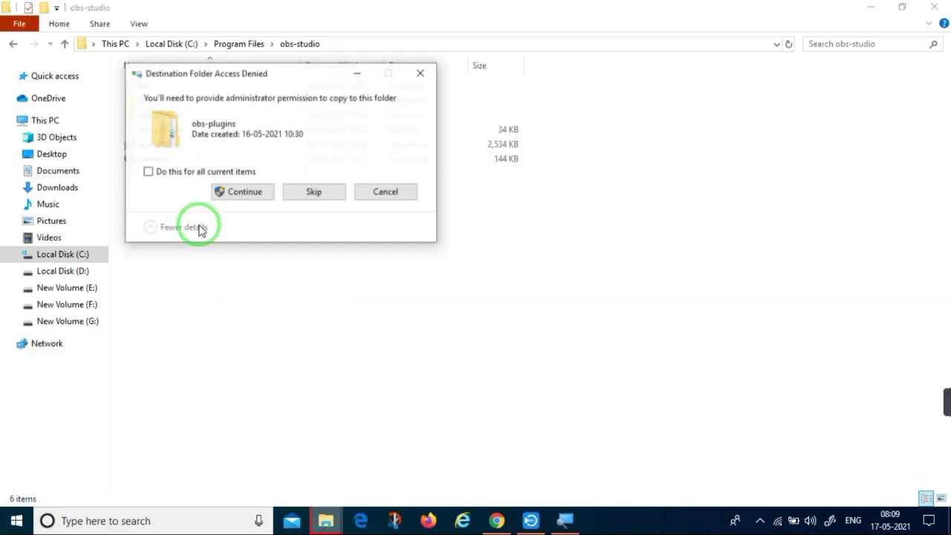
left_click(230, 193)
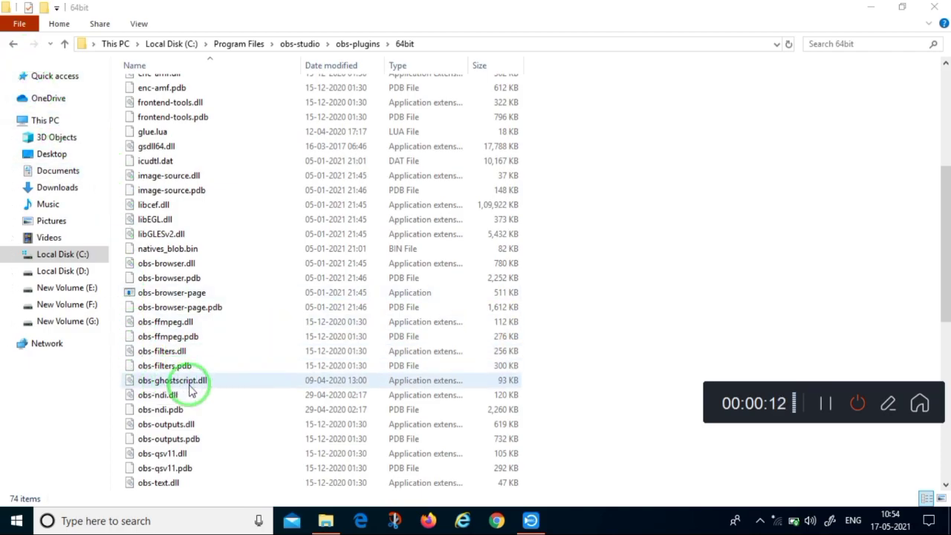
- Check the 64bit folder inside obs-studio's obs-plugins folder for the obs-ghostscript.dll file
left_click(13, 44)
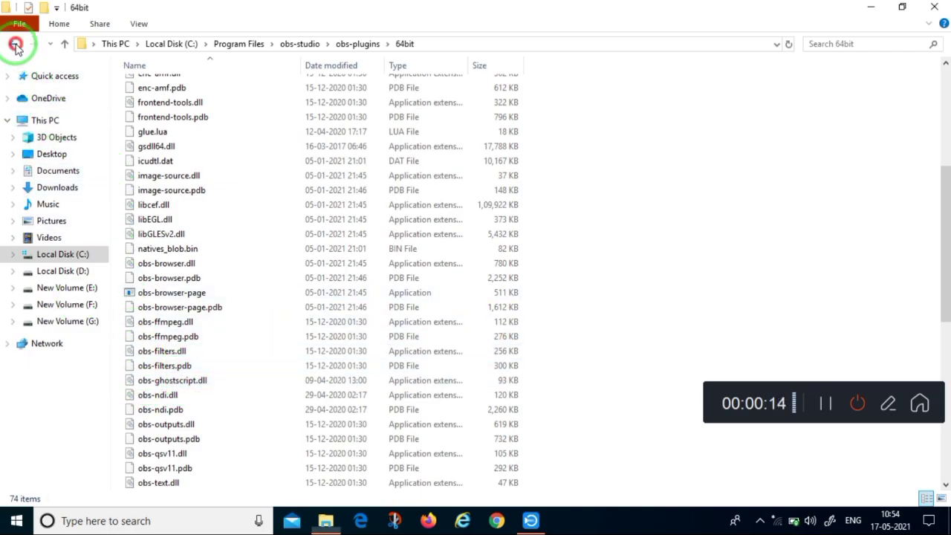
left_click(13, 44)
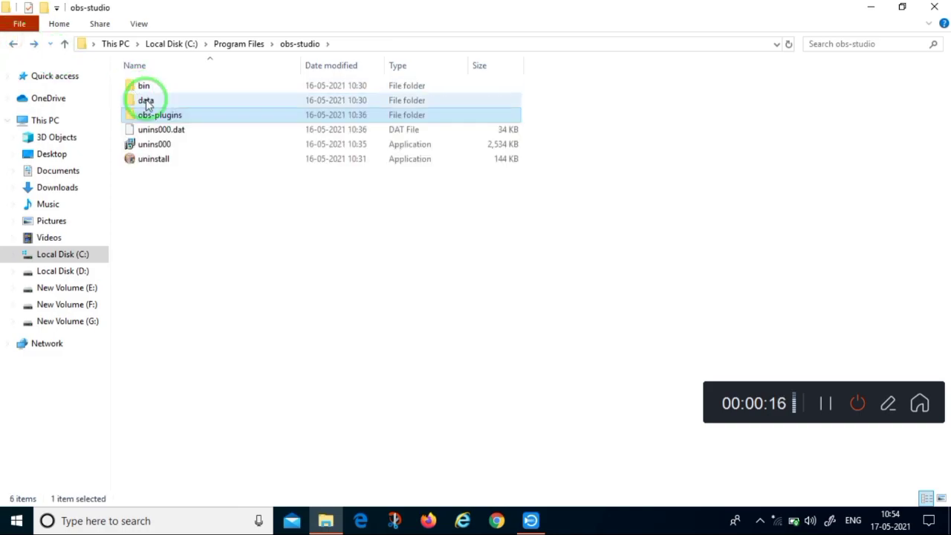
double_click(181, 115)
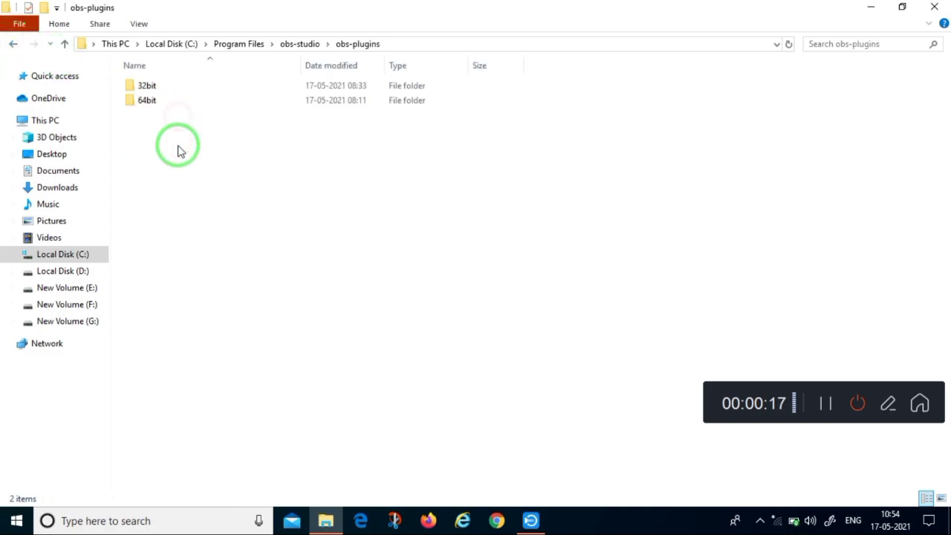
double_click(153, 100)
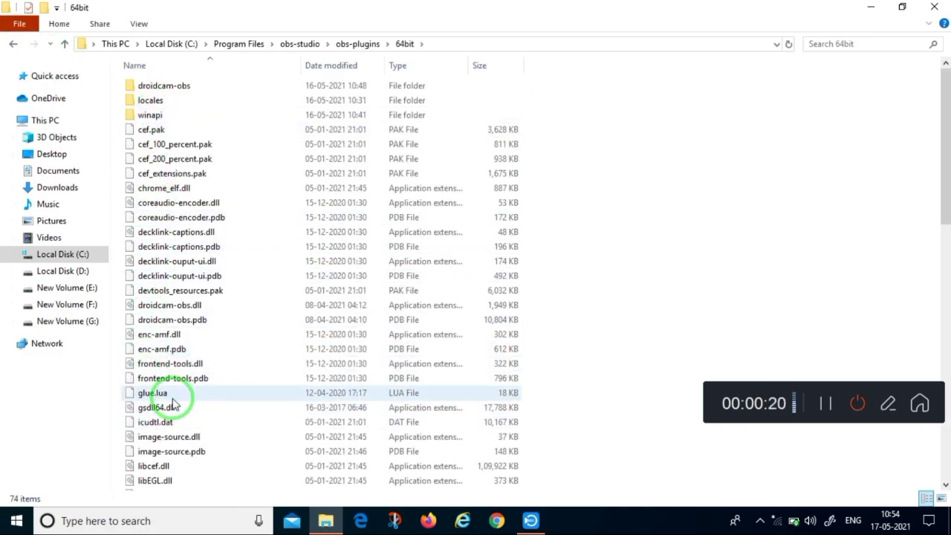
scroll(170, 393, "down", 2)
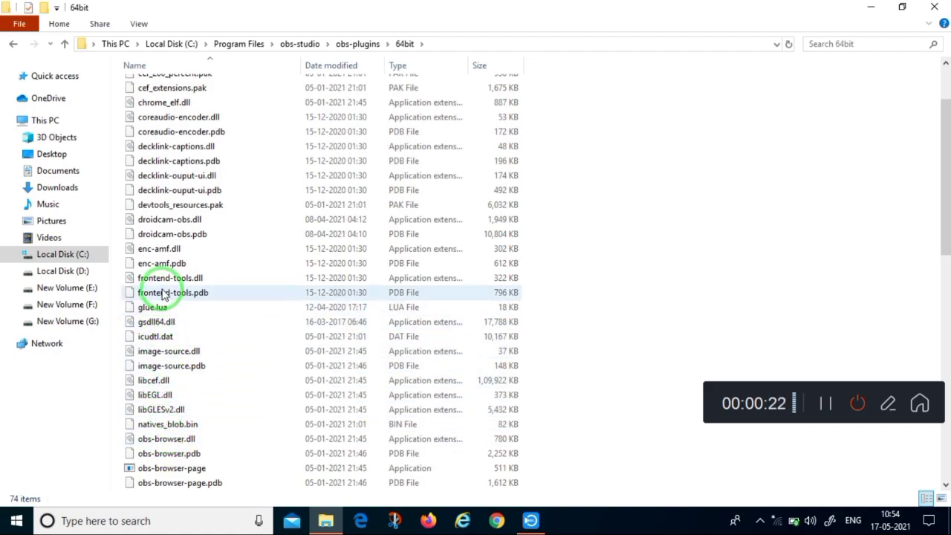
scroll(171, 409, "down", 1)
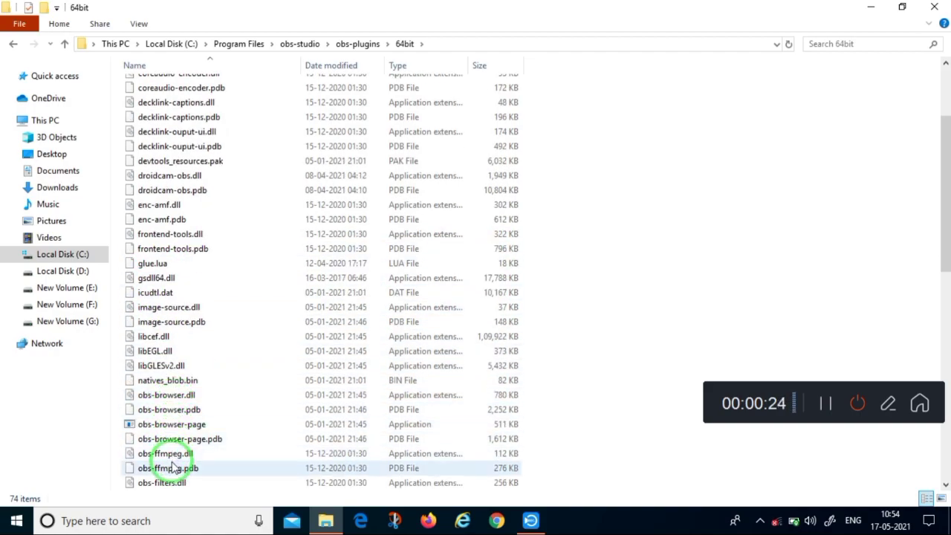
scroll(171, 452, "down", 2)
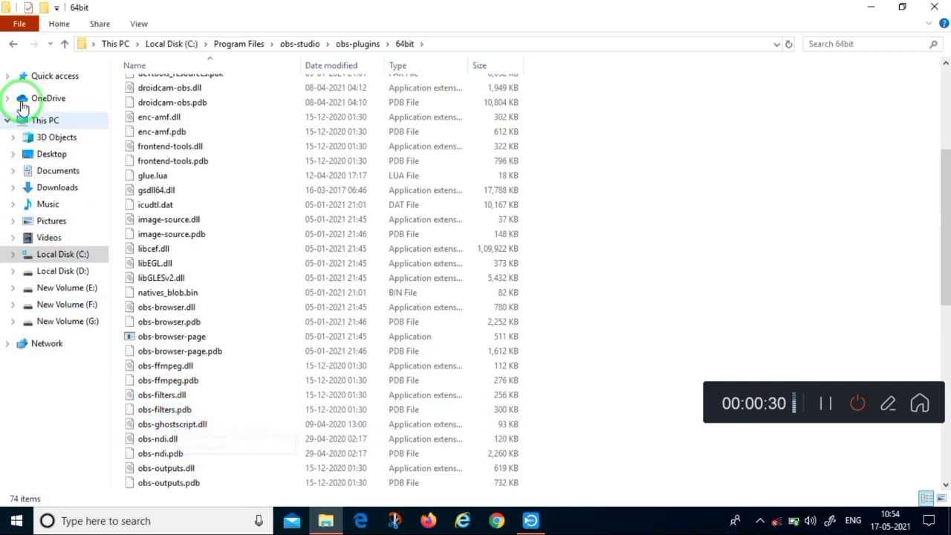
- Check obs-studio's data\obs-plugins folder for the obs-ghostscript folder and look inside its locale subfolder
left_click(13, 45)
left_click(13, 45)
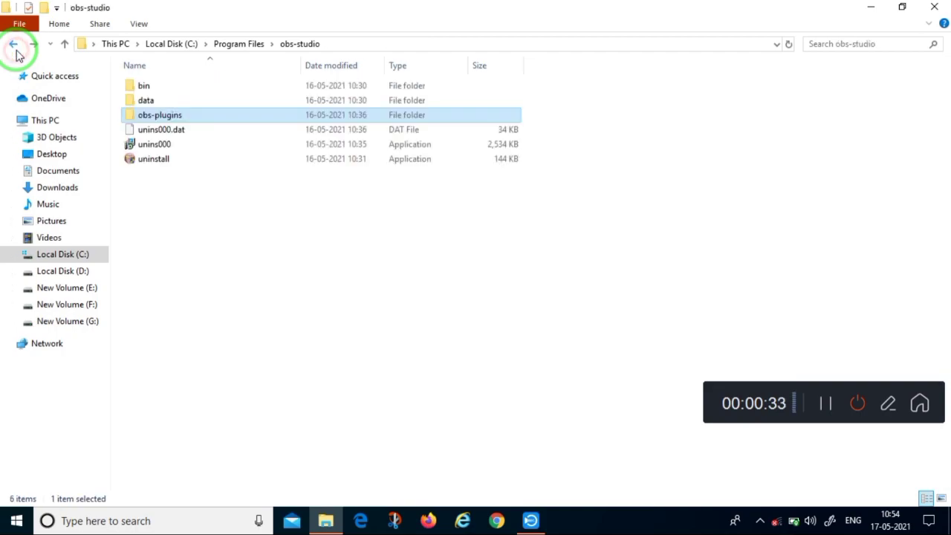
double_click(145, 100)
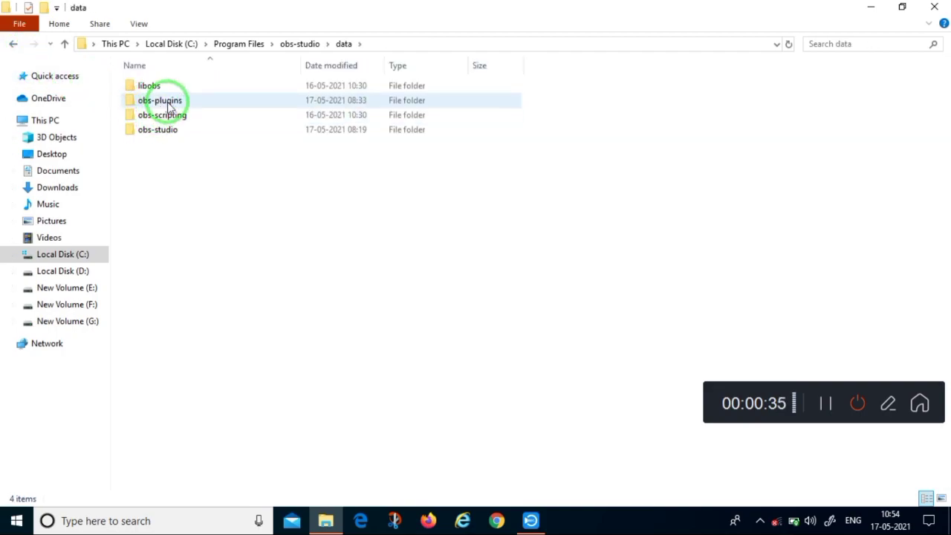
double_click(181, 108)
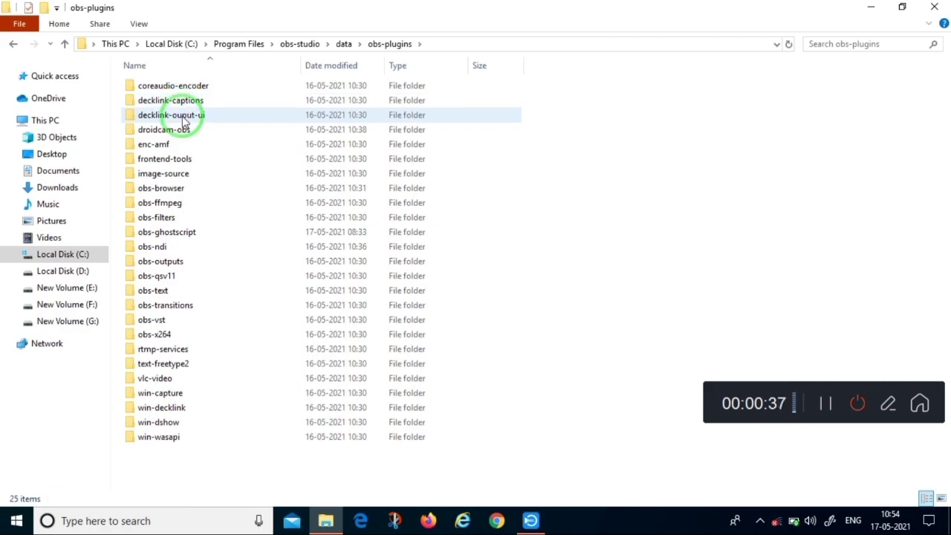
left_click(196, 233)
double_click(197, 235)
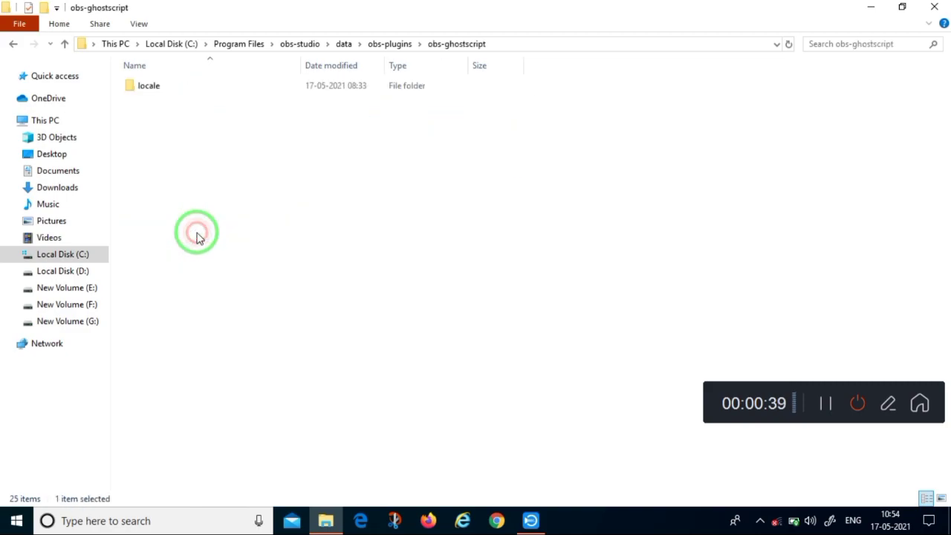
double_click(149, 88)
left_click(13, 44)
left_click(13, 46)
left_click(13, 46)
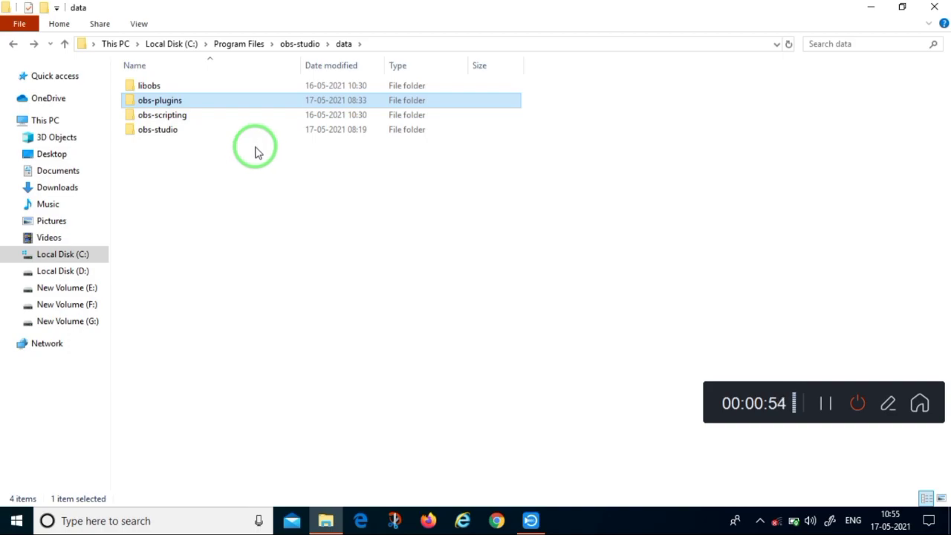
- Close the folder window, then find and launch OBS Studio (64bit)
left_click(935, 7)
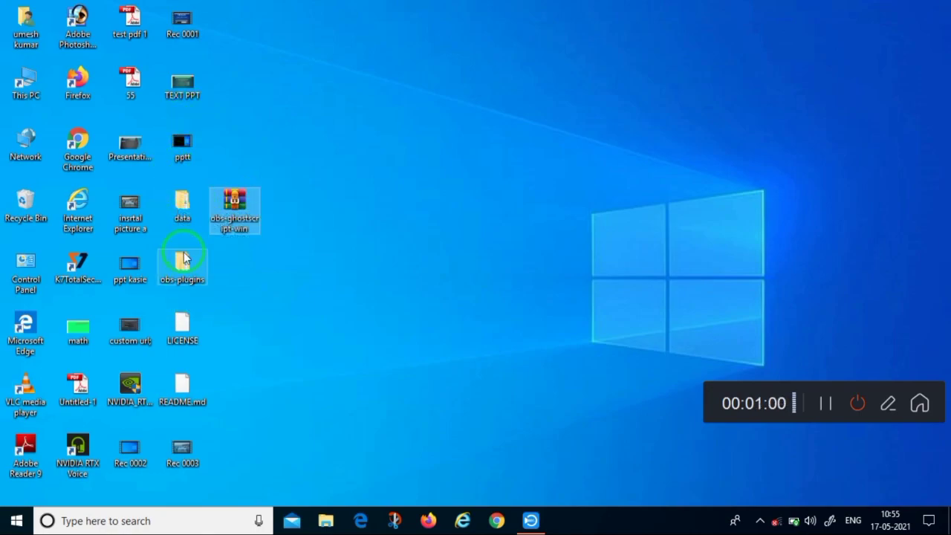
left_click_drag(747, 404, 940, 409)
left_click(141, 524)
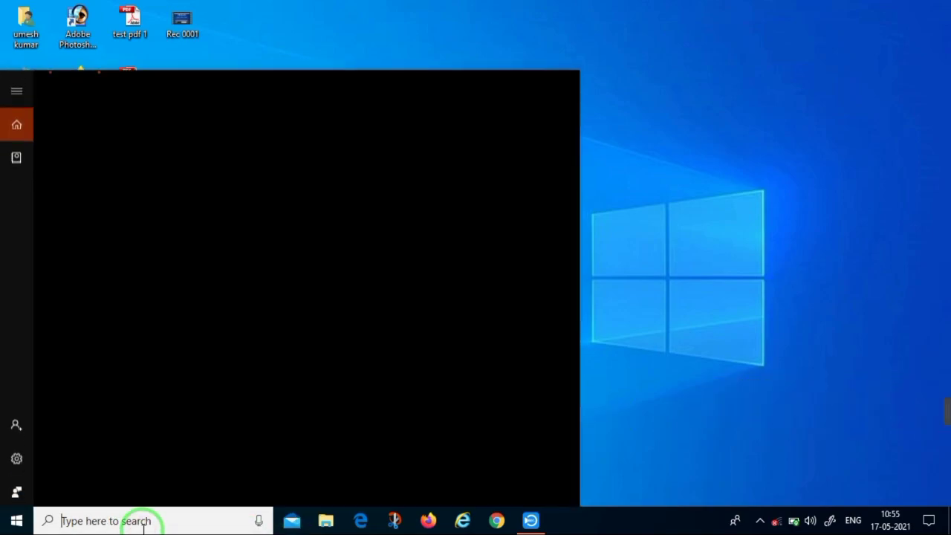
type("obs Studio (64bit")
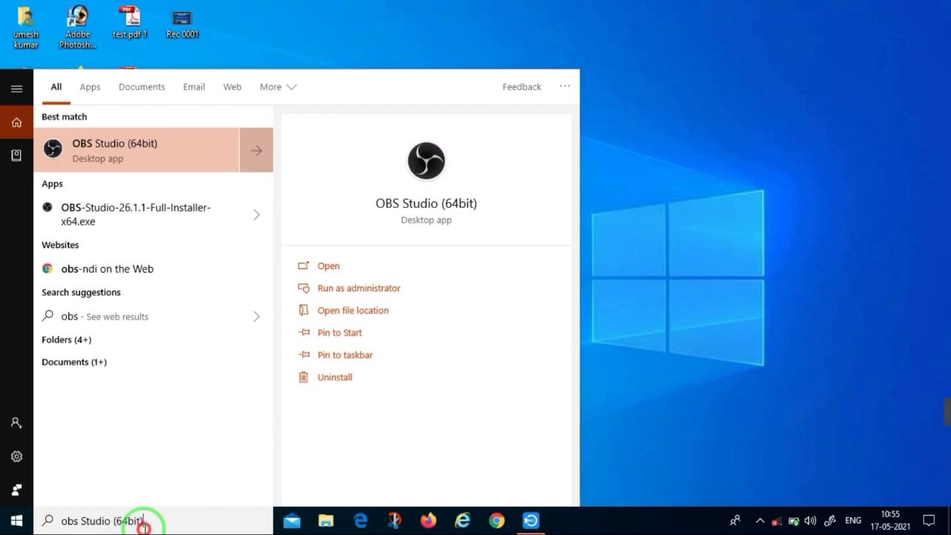
left_click(327, 265)
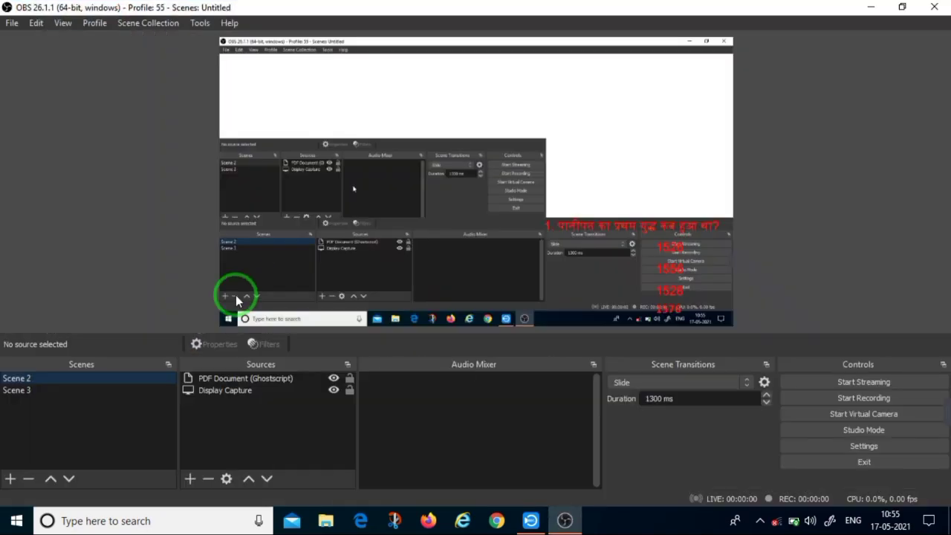
- Remove the PDF Document (Ghostscript) source from Scene 2 and minimize OBS Studio
left_click(591, 244)
right_click(592, 245)
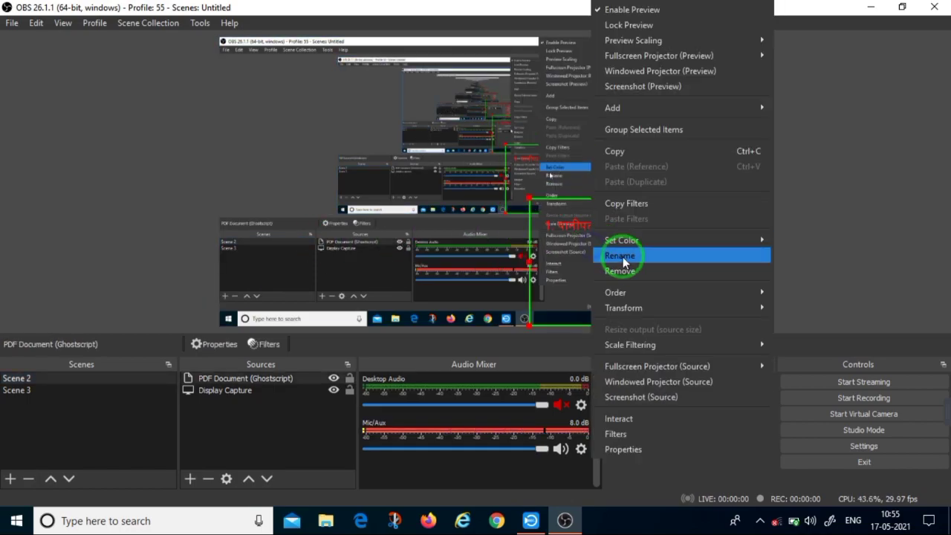
left_click(632, 273)
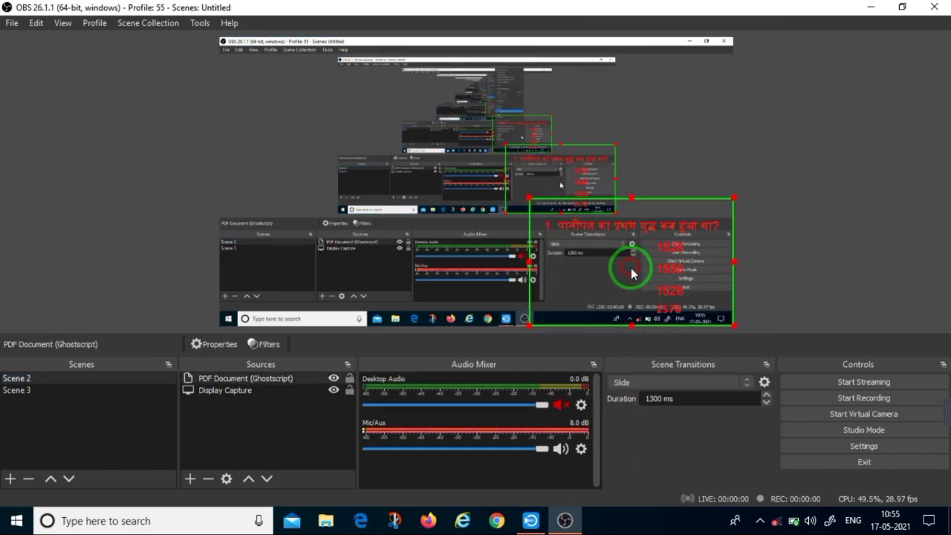
left_click(551, 277)
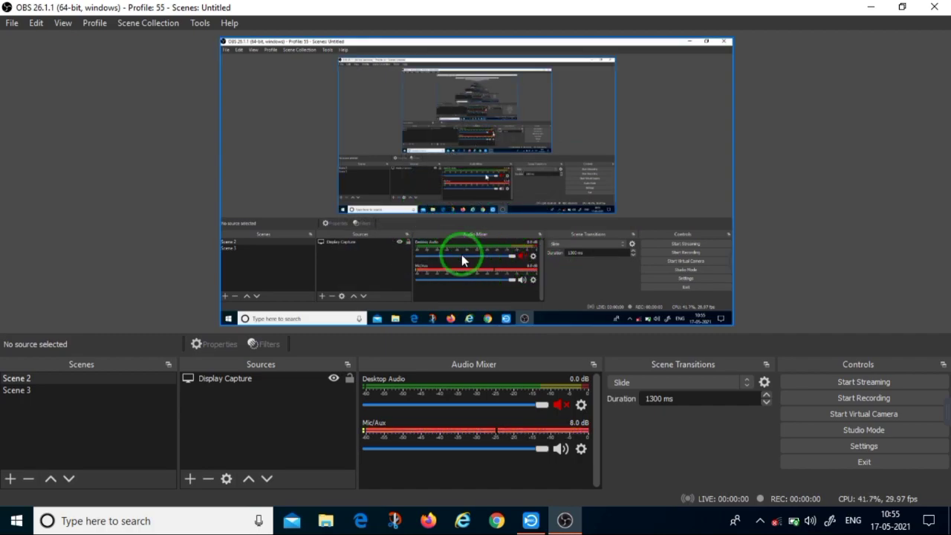
left_click(870, 7)
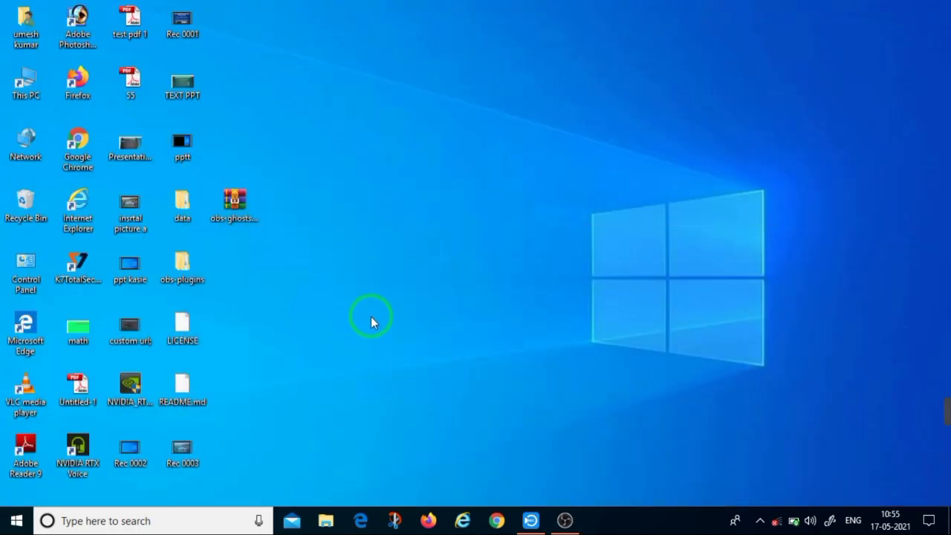
- Open test pdf 1 from the desktop in Adobe Reader, then switch back to OBS Studio
left_click(565, 519)
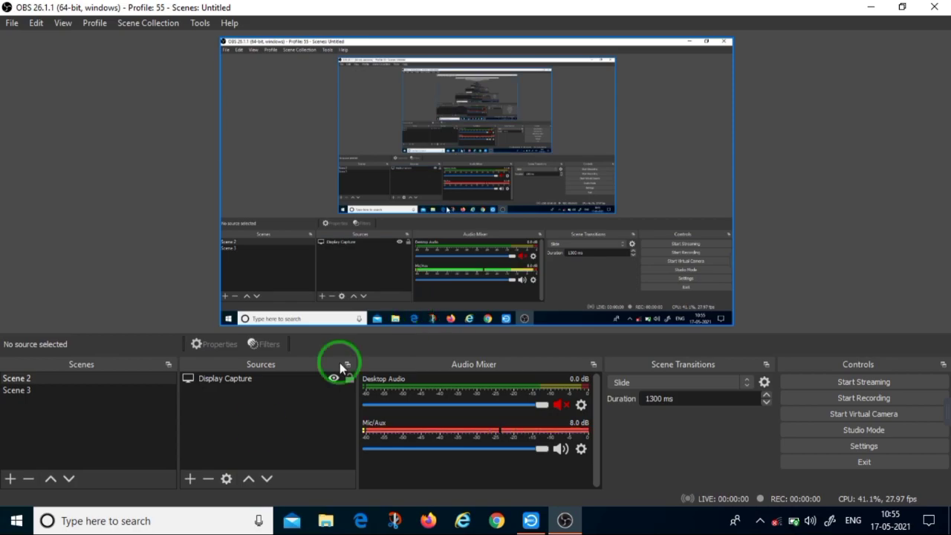
left_click(870, 8)
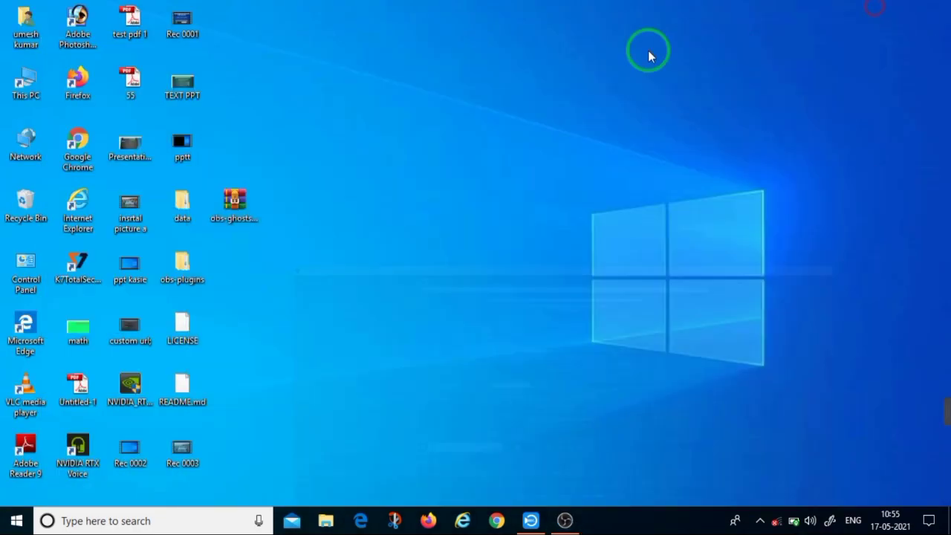
double_click(124, 28)
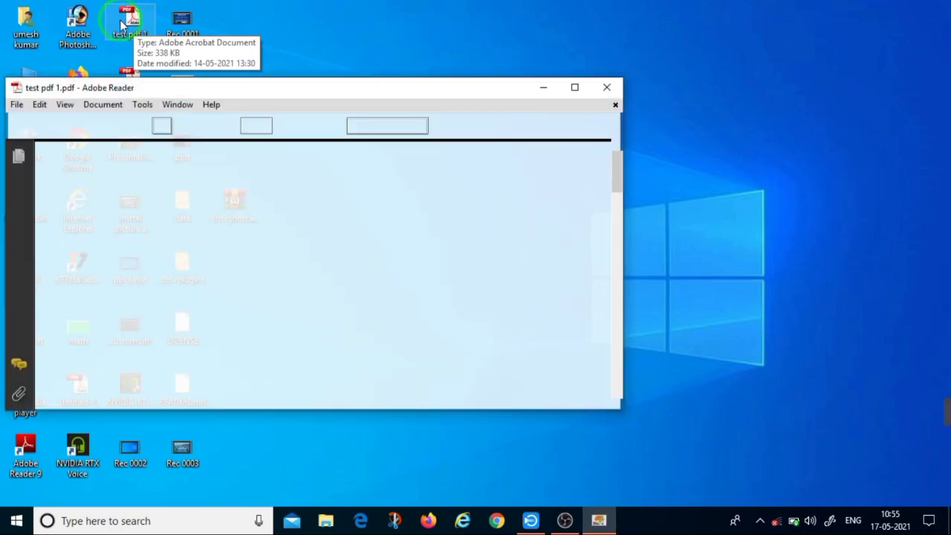
left_click(531, 520)
left_click(530, 520)
left_click(565, 520)
- Add a Window Capture source showing the test pdf 1.pdf Adobe Reader window to Scene 2 and reposition it on the canvas
left_click(190, 479)
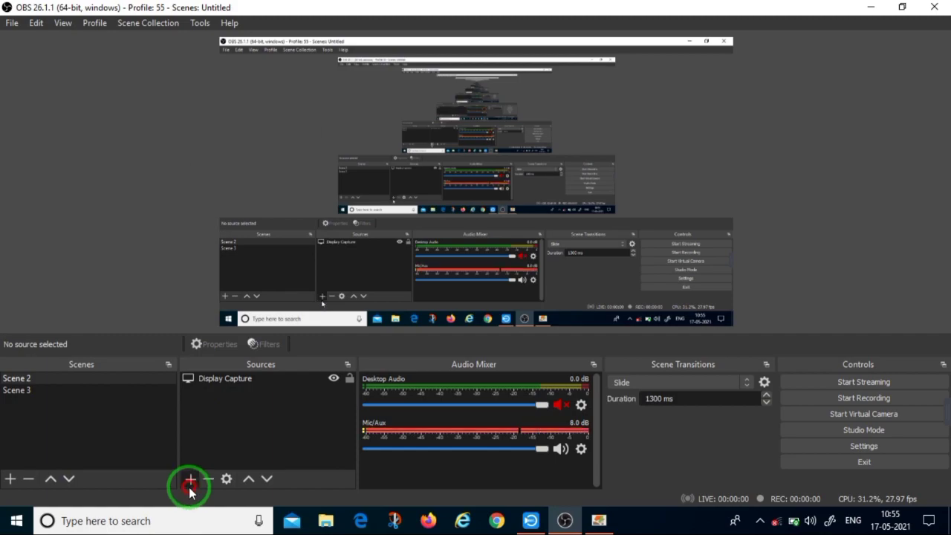
left_click(232, 437)
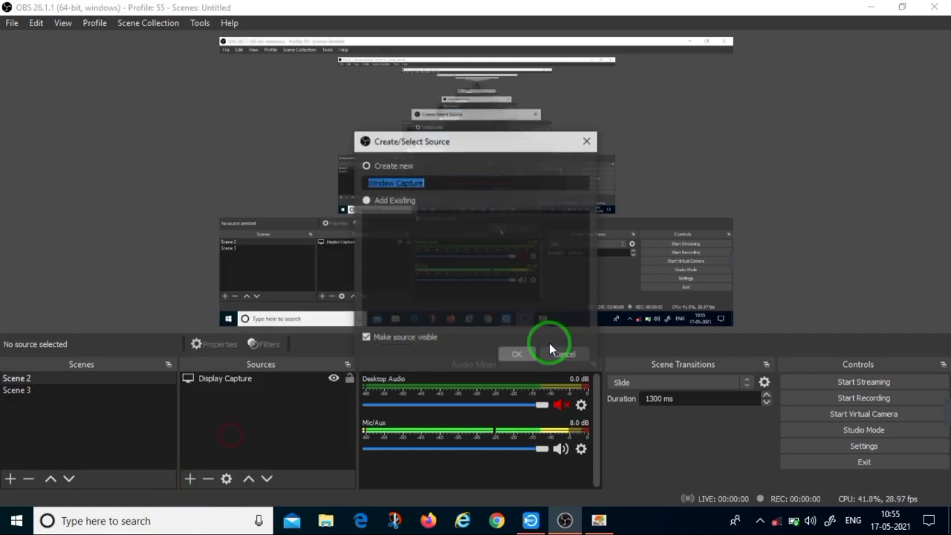
left_click(529, 354)
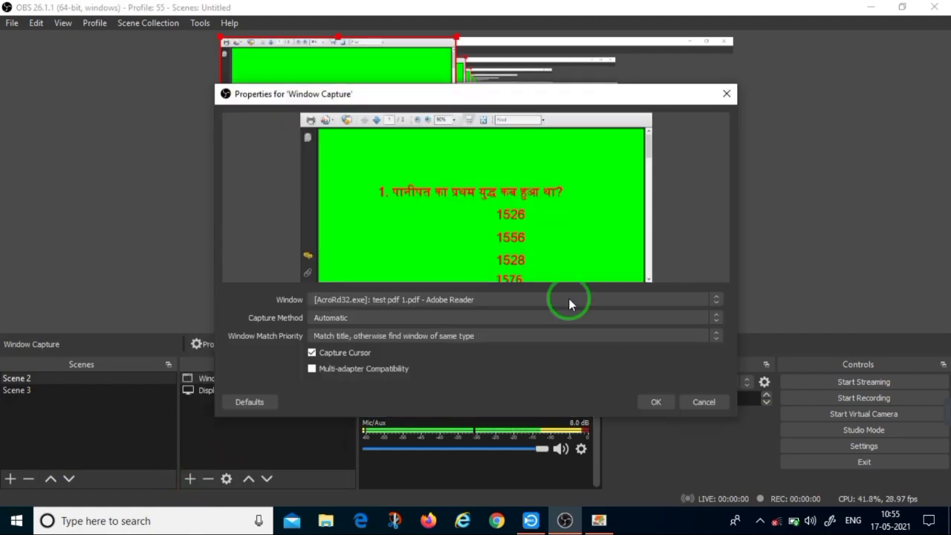
left_click(658, 405)
left_click_drag(389, 43, 476, 124)
- Close the Adobe Reader window and remove the Window Capture source from Scene 2
left_click(599, 521)
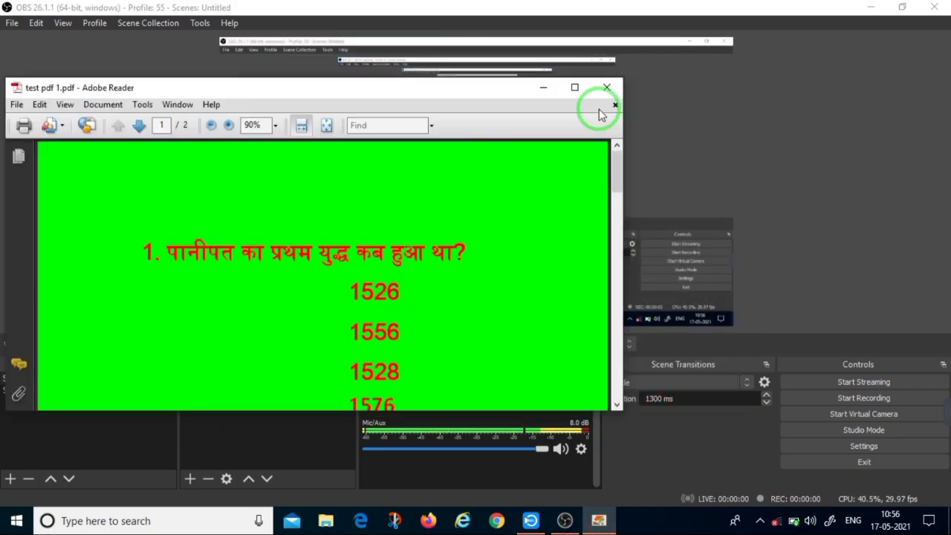
left_click(608, 87)
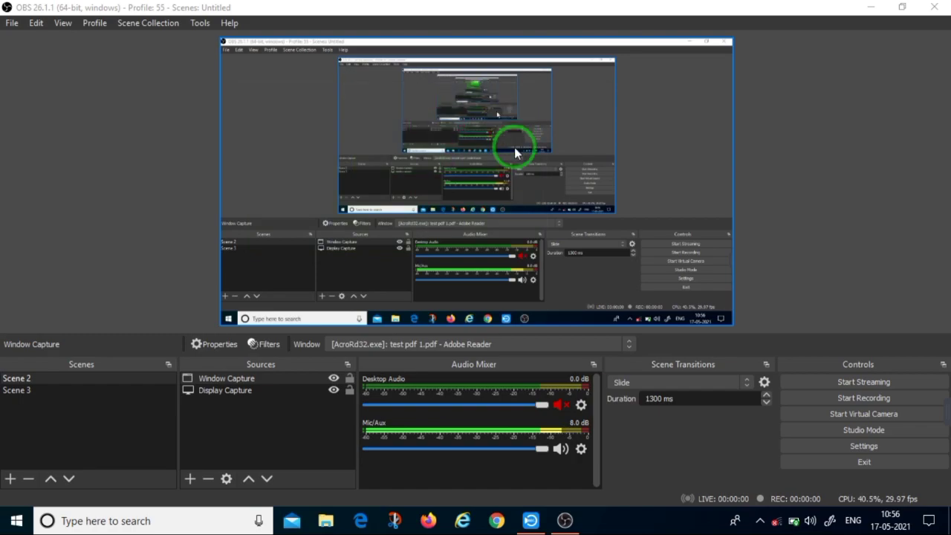
left_click(239, 382)
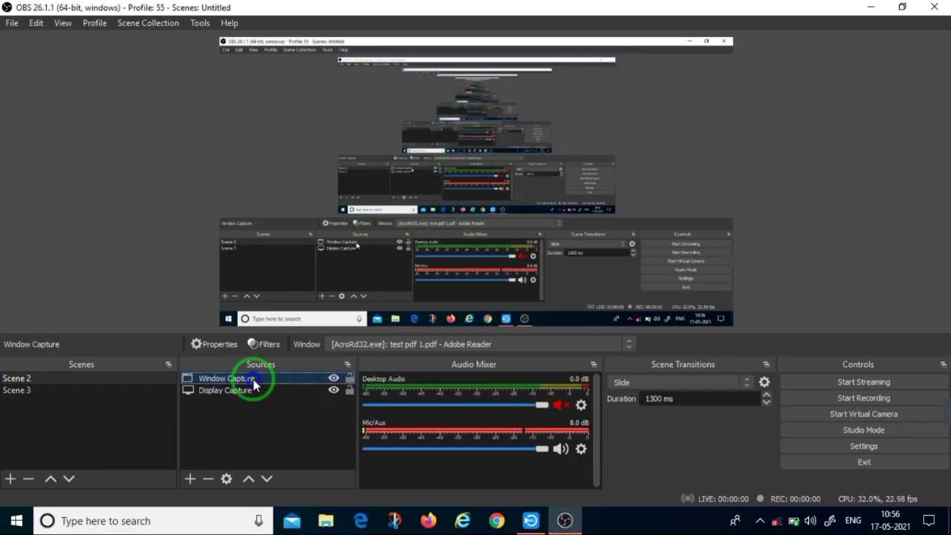
right_click(253, 381)
left_click(283, 192)
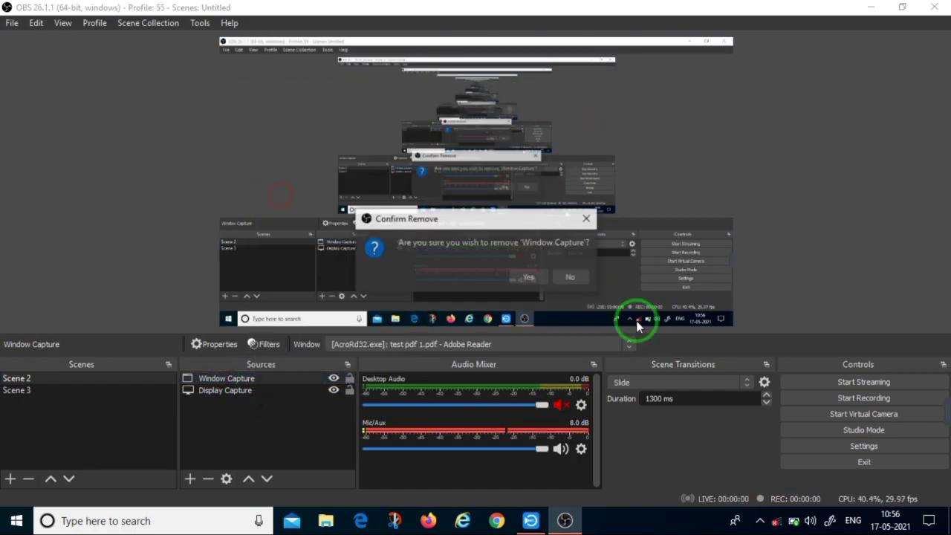
left_click(518, 278)
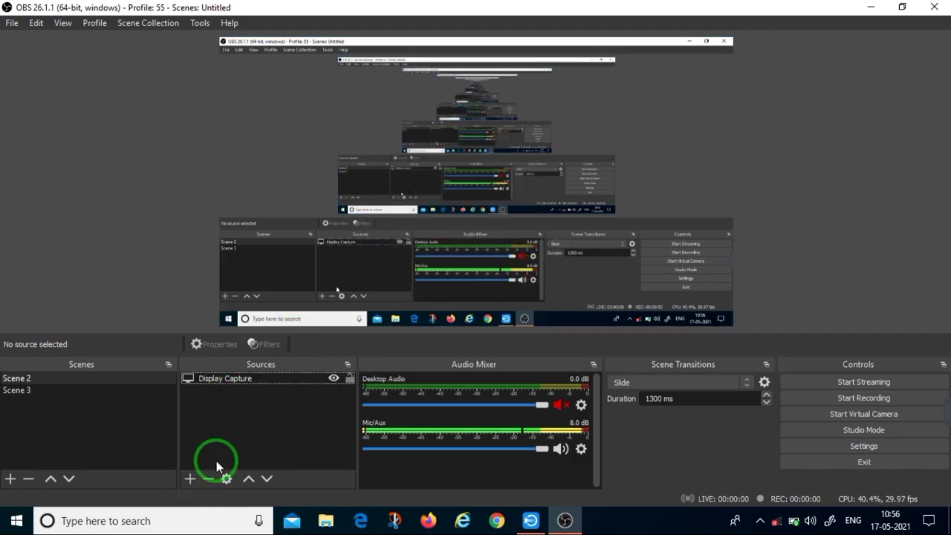
- Create a new PDF Document (Ghostscript) source in Scene 2, keeping its default name
left_click(191, 480)
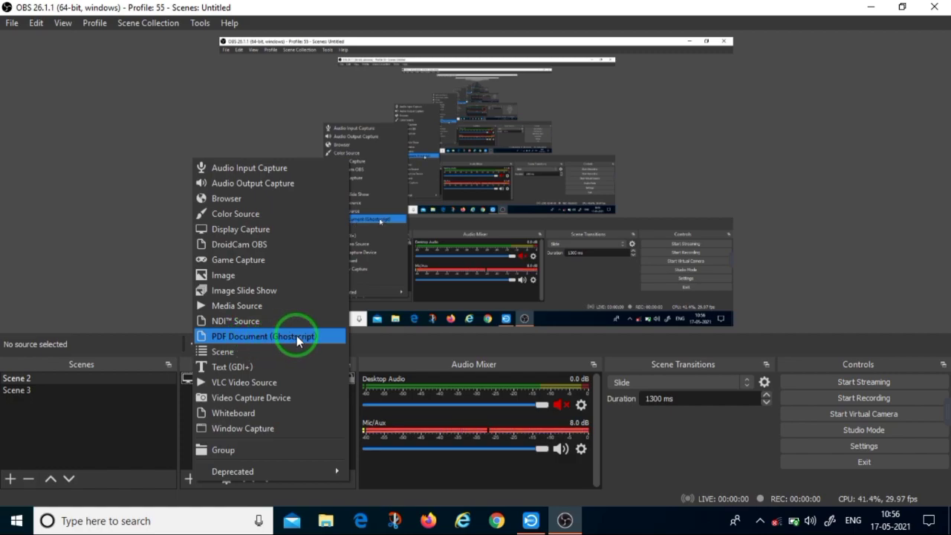
left_click(241, 336)
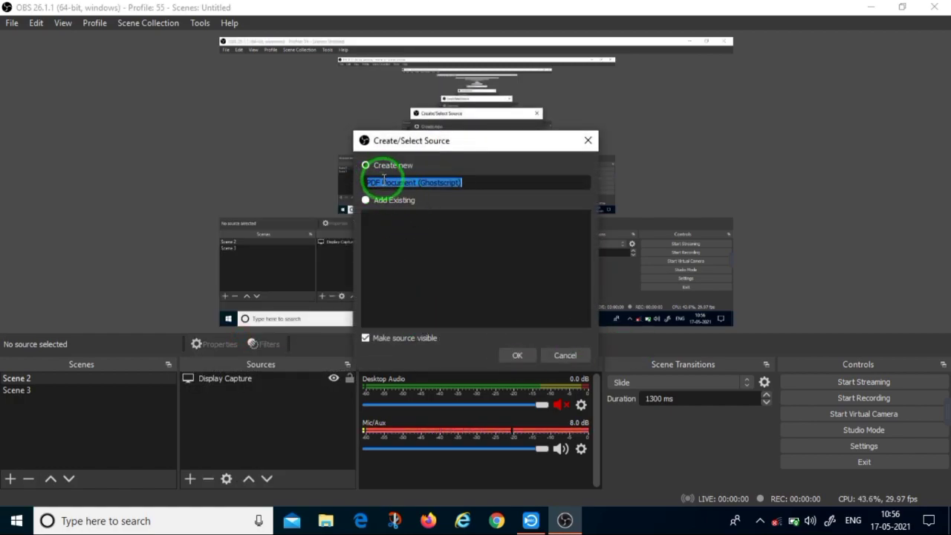
left_click(477, 182)
left_click_drag(470, 179, 365, 182)
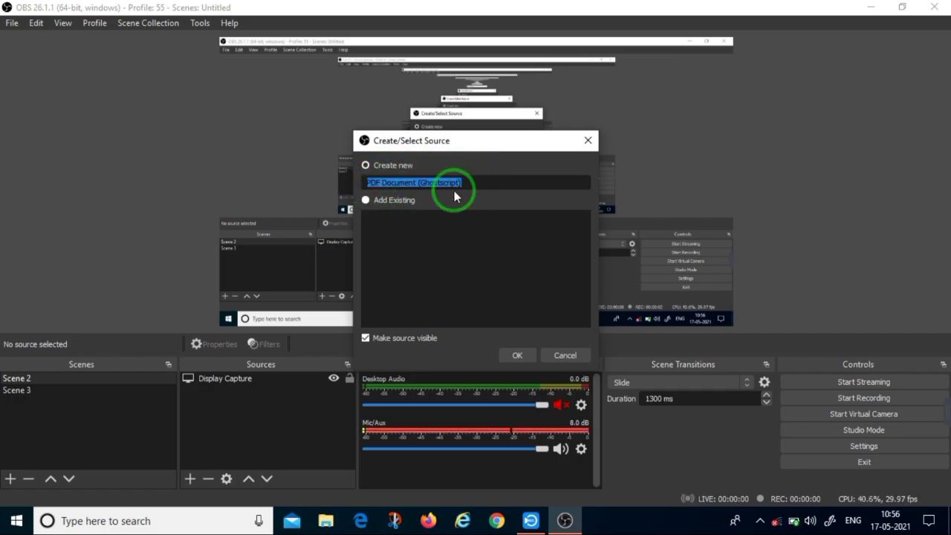
left_click(487, 182)
left_click(515, 355)
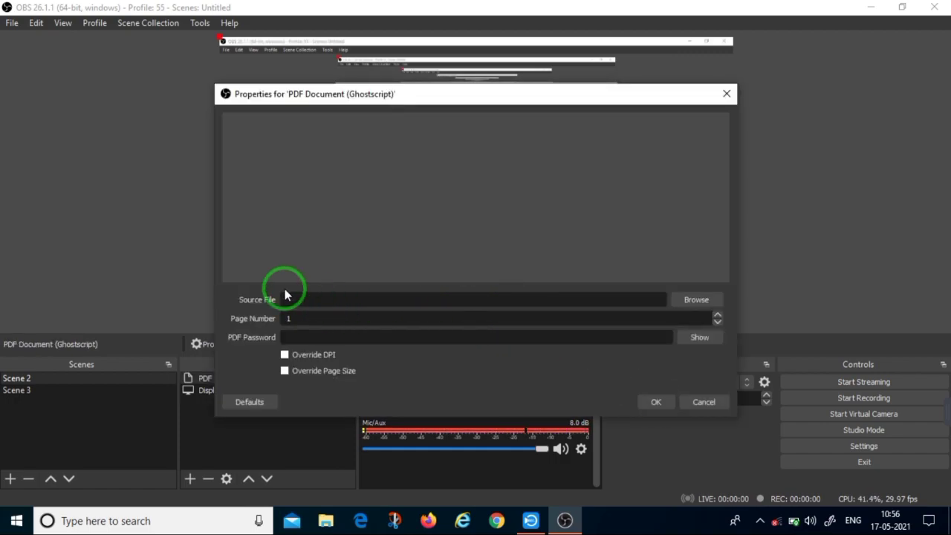
- Load test pdf 1 from the Desktop as the PDF source file and shift the page slightly upward on the canvas
left_click(682, 301)
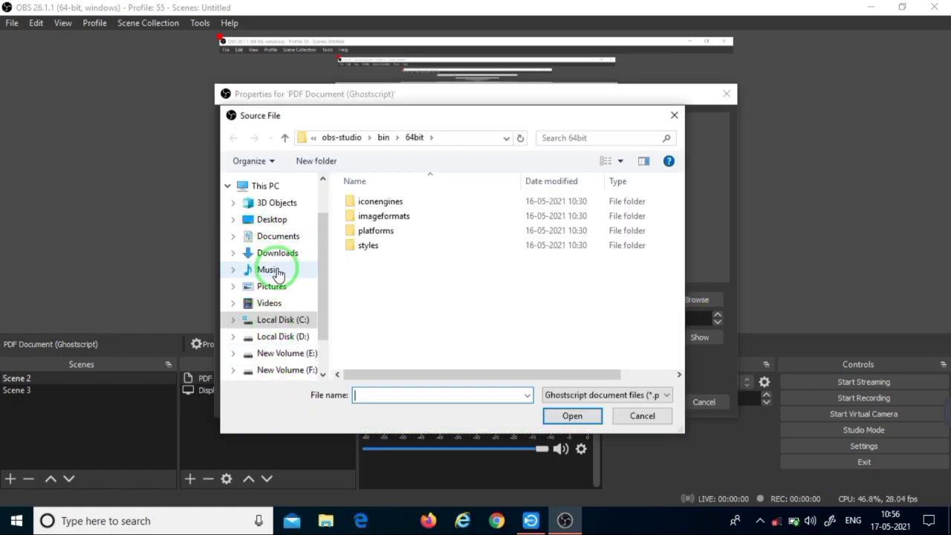
left_click(272, 219)
left_click(633, 217)
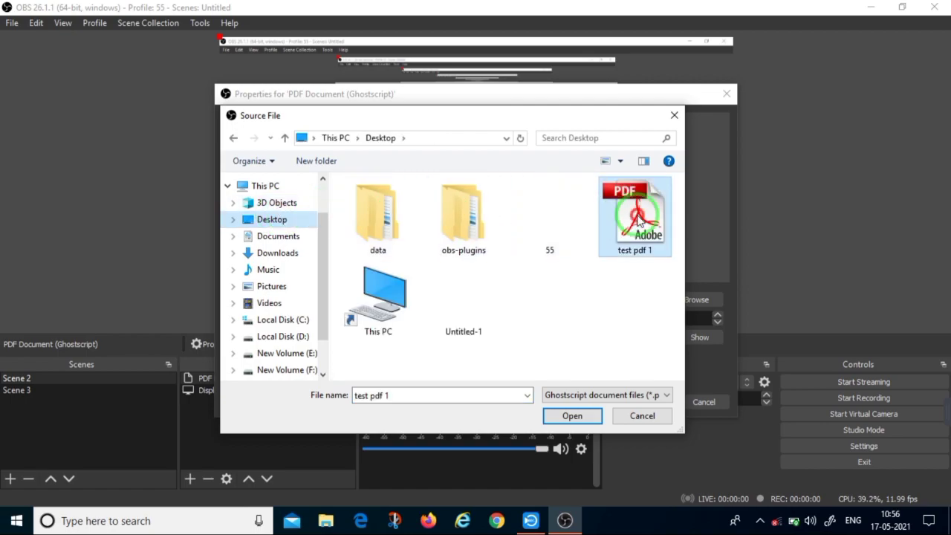
left_click(573, 415)
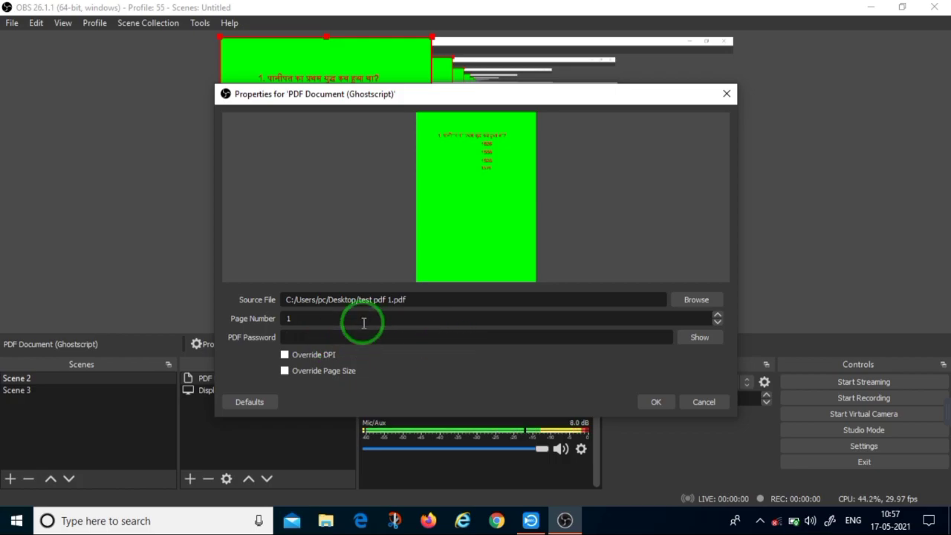
left_click(643, 406)
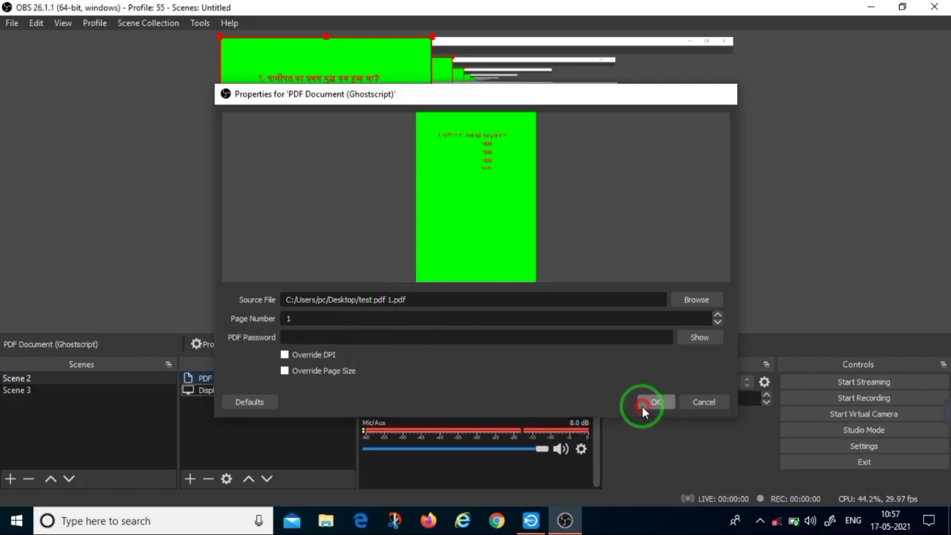
mouse_move(280, 168)
left_mouse_down()
mouse_move(266, 176)
mouse_move(265, 157)
left_mouse_up()
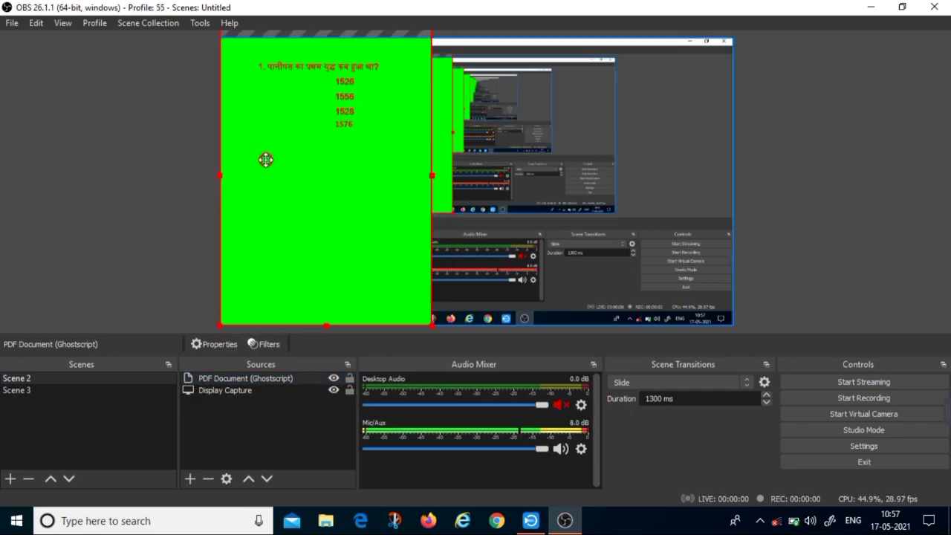
- Add a new Image source using Presentation1.jpg from the Pictures folder
left_click(192, 479)
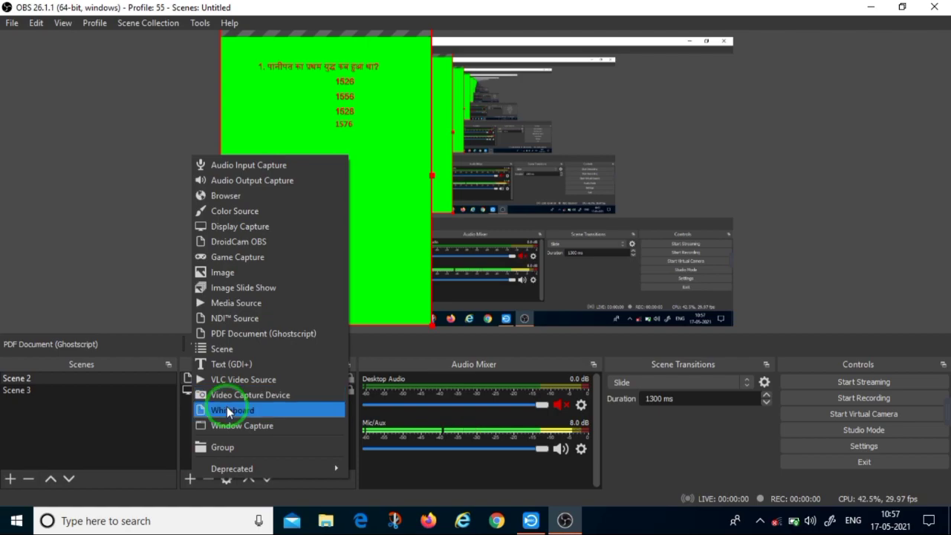
left_click(223, 272)
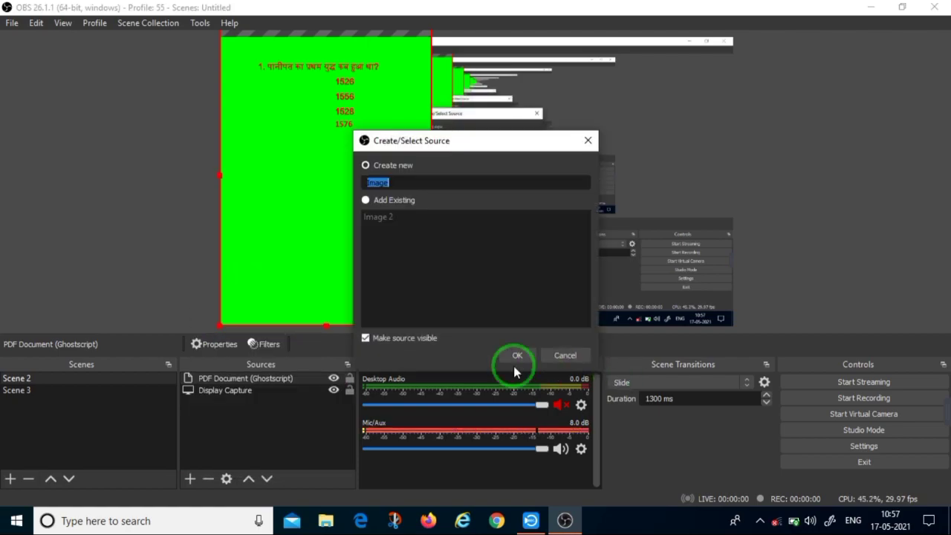
left_click(515, 356)
left_click(706, 305)
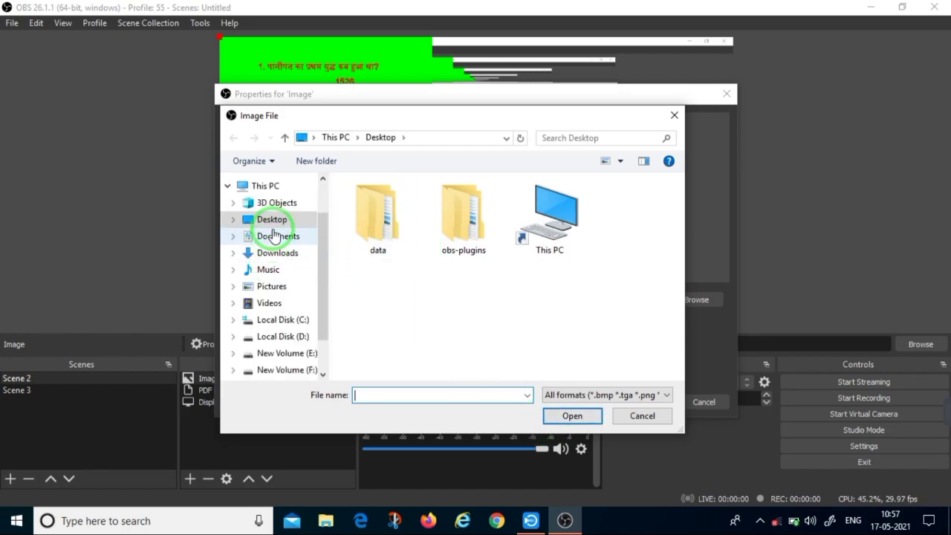
left_click(269, 286)
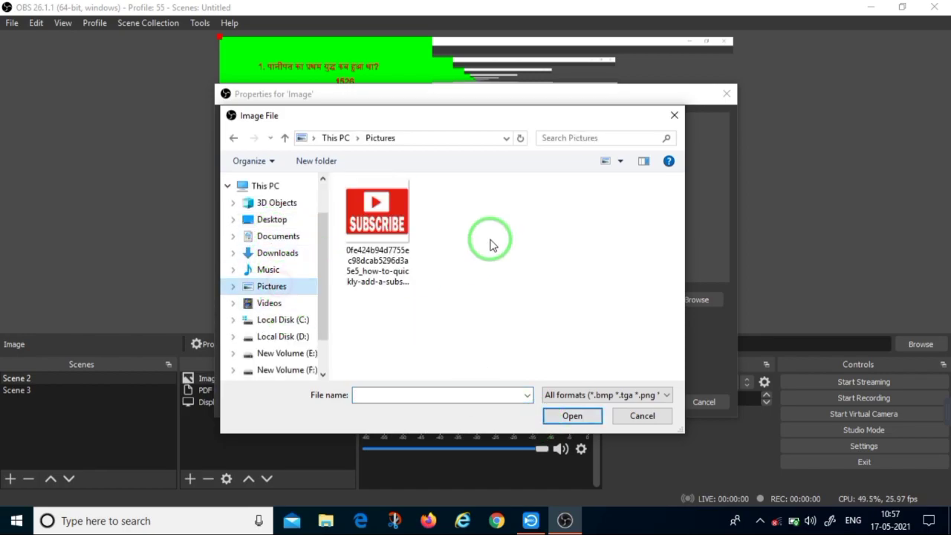
scroll(558, 345, "down", 2)
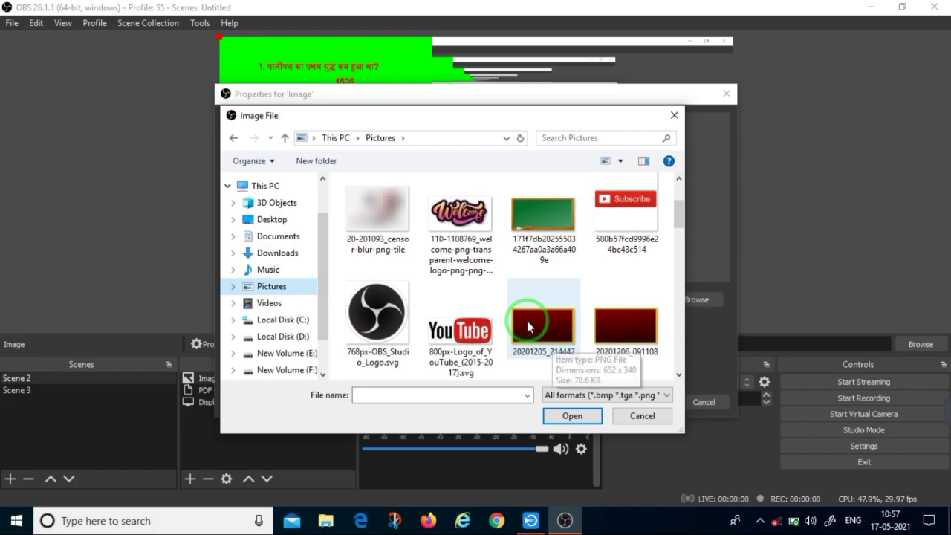
scroll(601, 240, "up", 2)
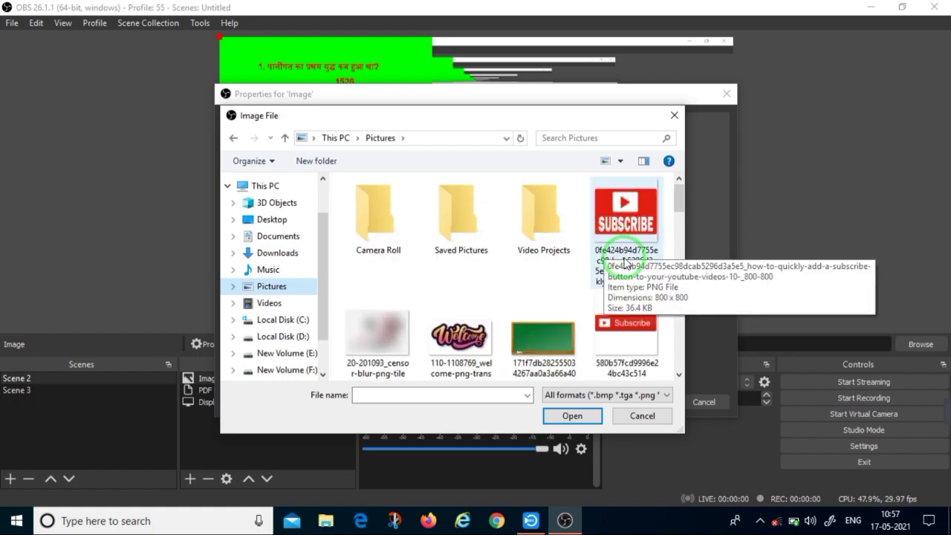
scroll(569, 316, "down", 5)
left_click(627, 335)
left_click(595, 420)
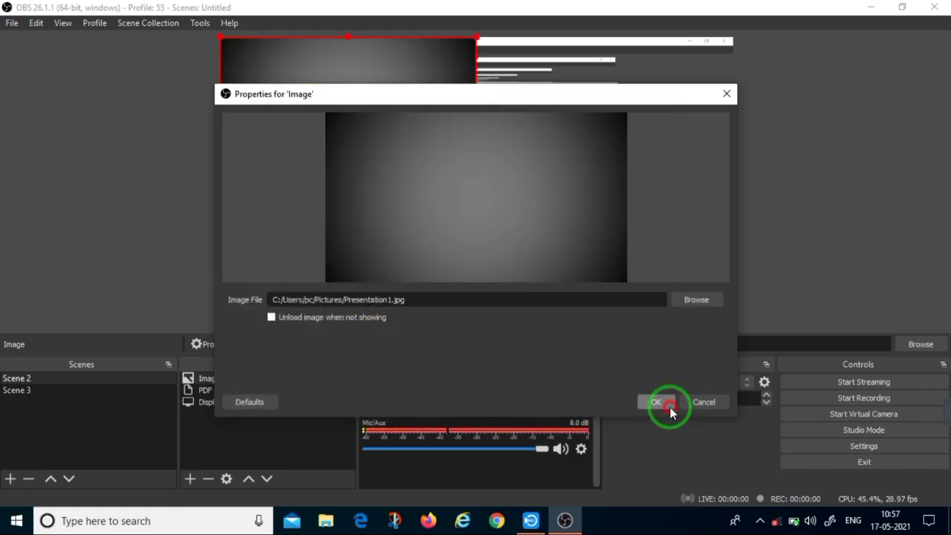
left_click(666, 401)
- Place the Image source below the PDF Document source in the stacking order and enlarge it to fill the canvas
left_click_drag(272, 374, 272, 393)
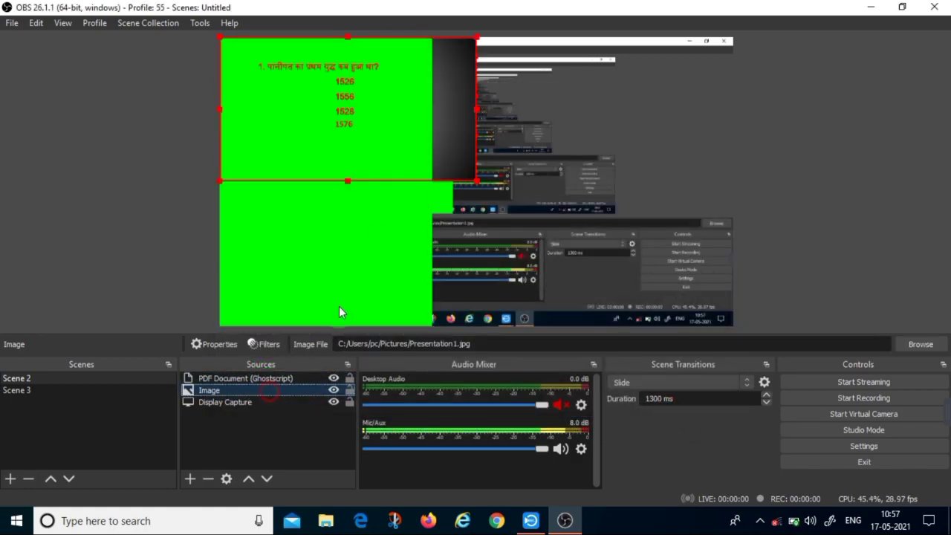
left_click_drag(475, 180, 644, 327)
- Crop the empty lower part off the PDF page, enlarge it, and place it in the canvas's upper-right corner
left_click(341, 232)
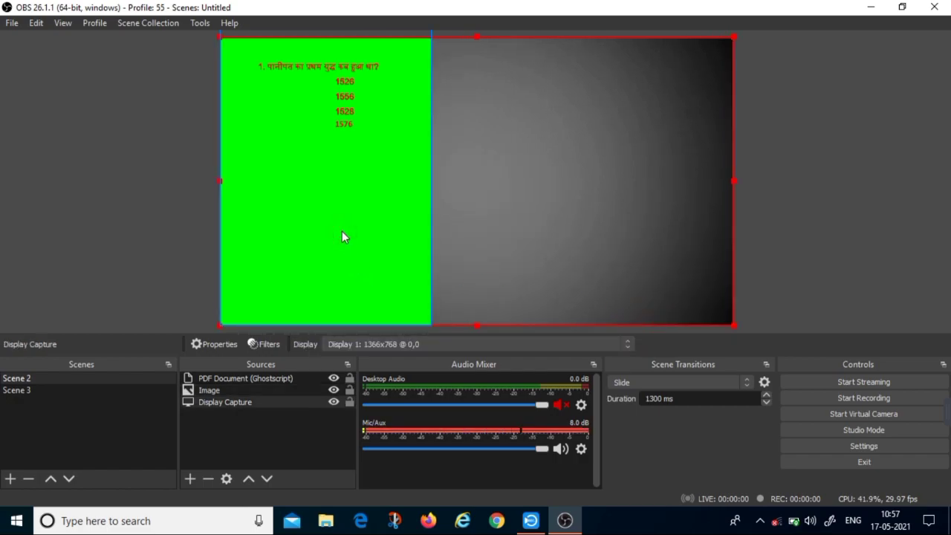
left_click(342, 232)
mouse_move(349, 228)
left_mouse_down()
mouse_move(367, 231)
mouse_move(357, 226)
left_mouse_up()
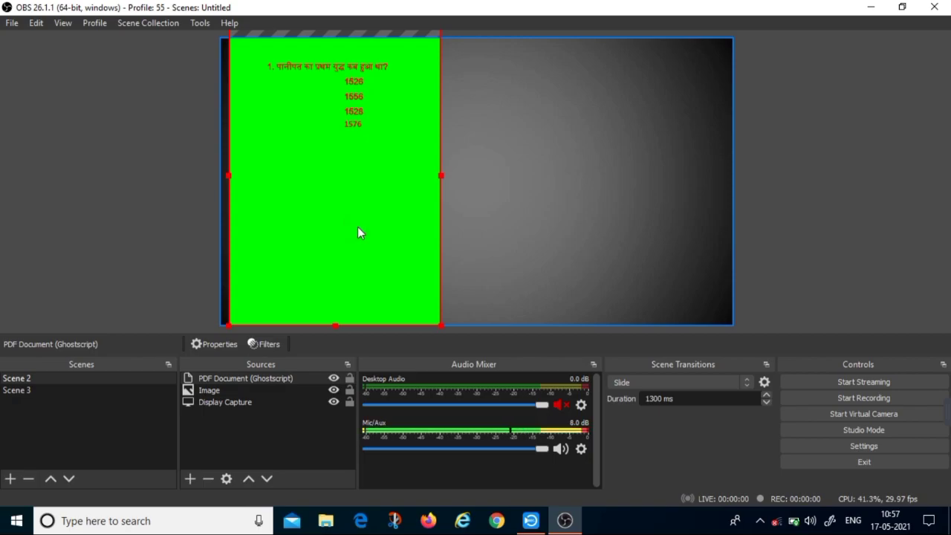
left_click(342, 322)
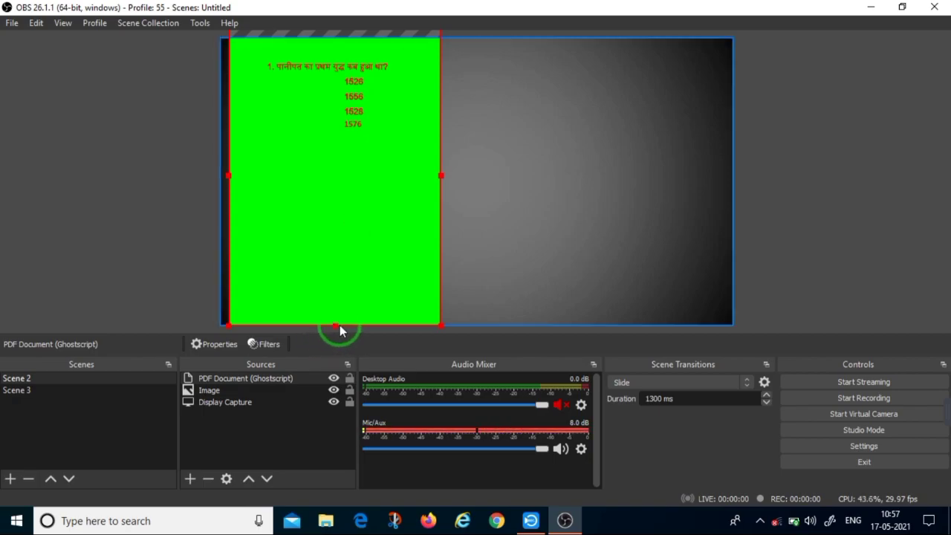
left_click_drag(337, 325, 528, 214)
left_click_drag(502, 170, 682, 179)
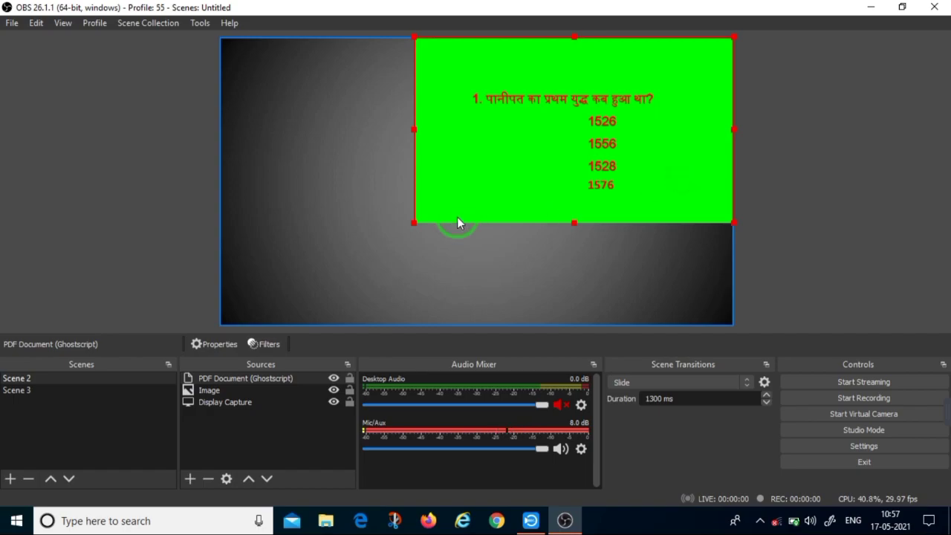
left_click_drag(497, 154, 499, 154)
- Add a Chroma Key effect filter to the PDF Document source, keeping the default filter name
right_click(517, 146)
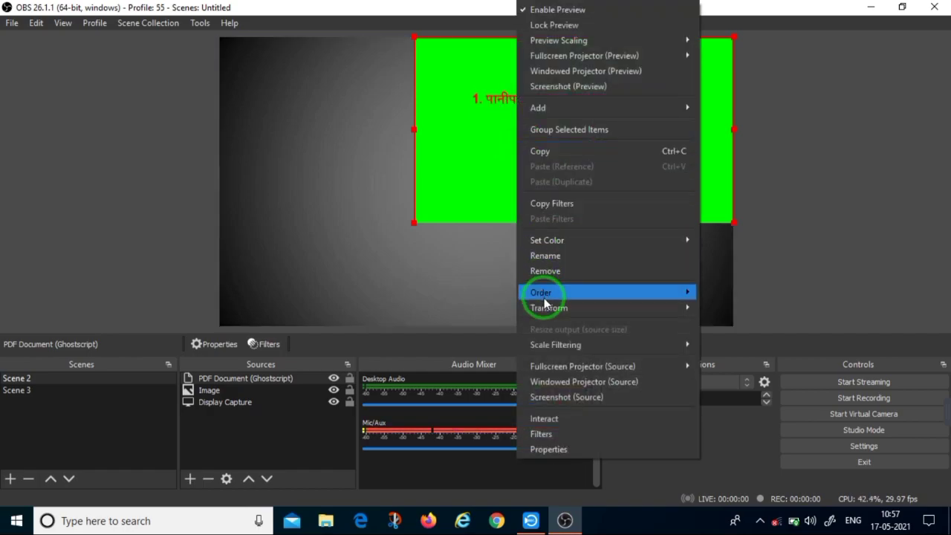
left_click(558, 435)
mouse_move(565, 14)
left_mouse_down()
mouse_move(575, 69)
mouse_move(567, 32)
left_mouse_up()
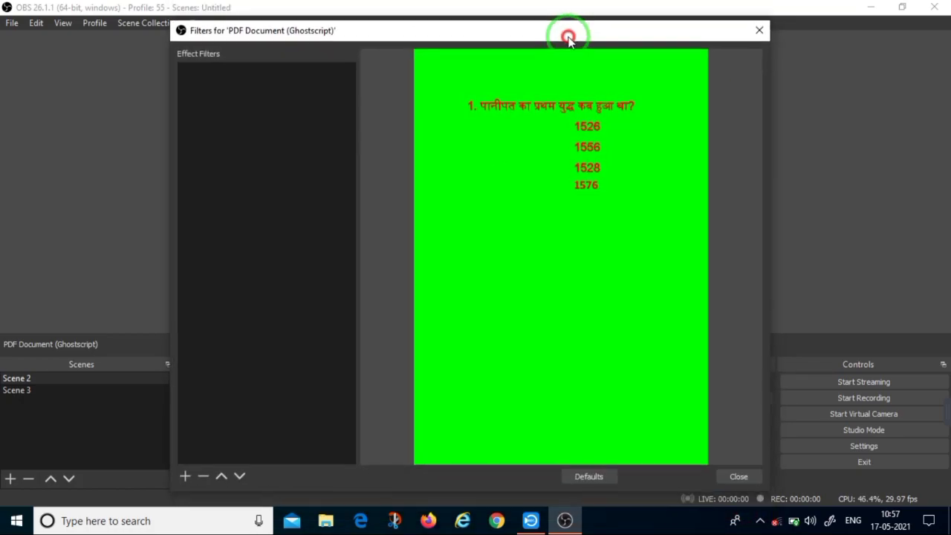
left_click(185, 477)
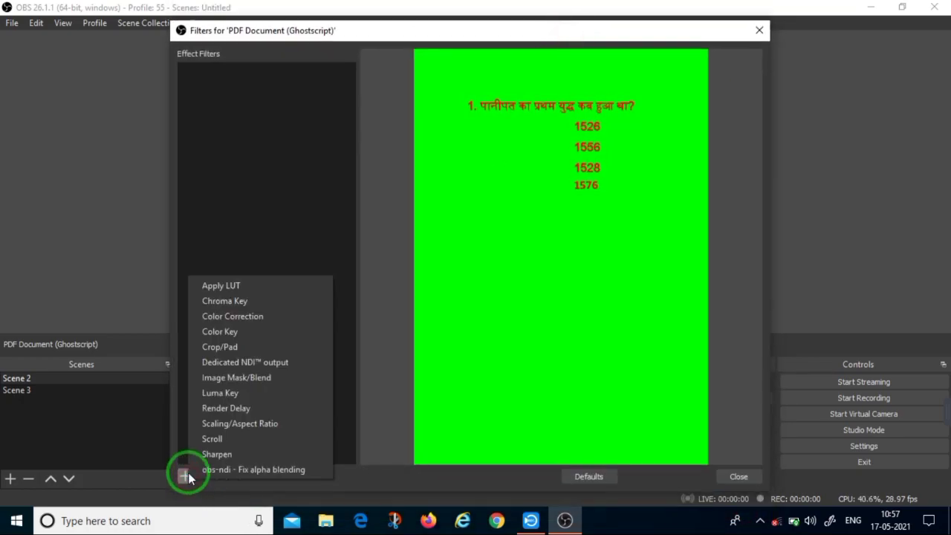
left_click(216, 301)
left_click(454, 287)
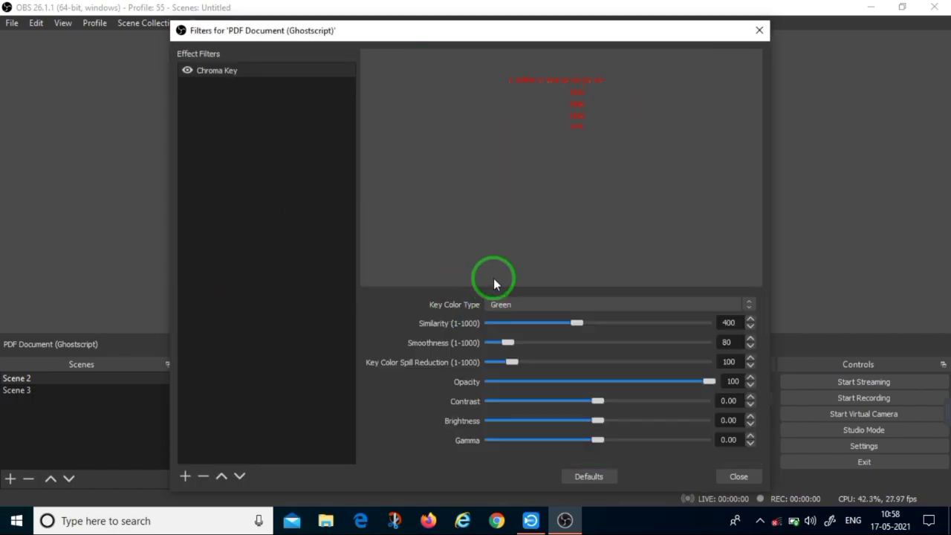
- Key out the Green color type with the similarity adjusted by eye, and shift the PDF page slightly left on the canvas
left_click(543, 306)
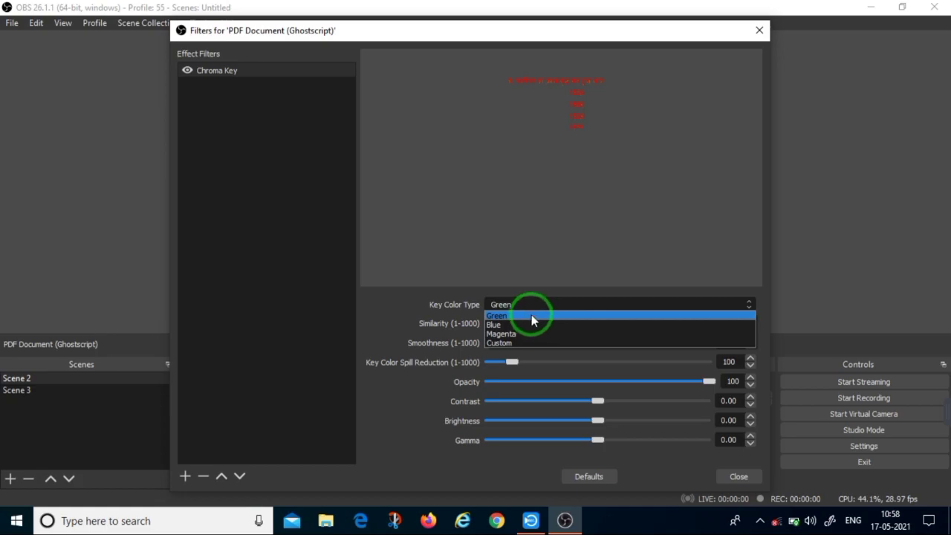
left_click(532, 317)
left_click_drag(578, 327, 458, 347)
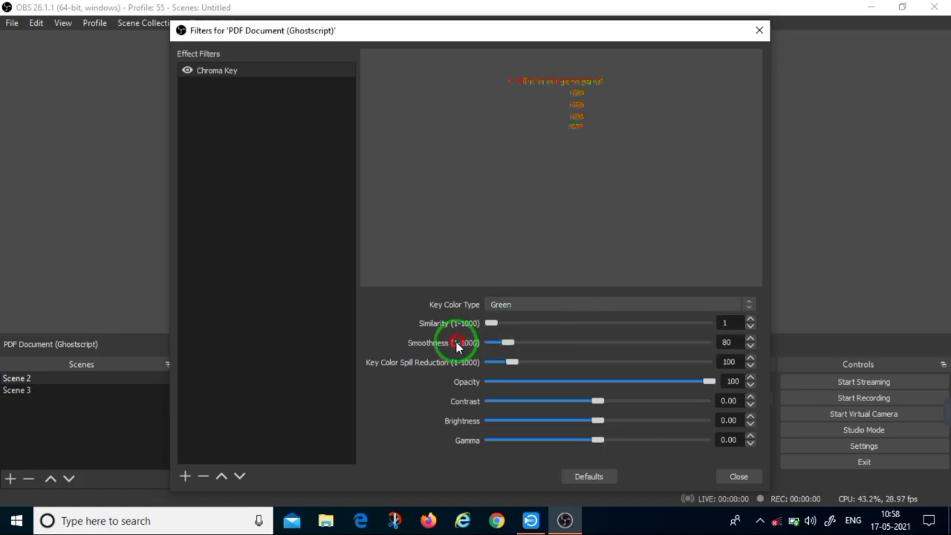
left_click_drag(536, 330, 588, 329)
left_click(744, 478)
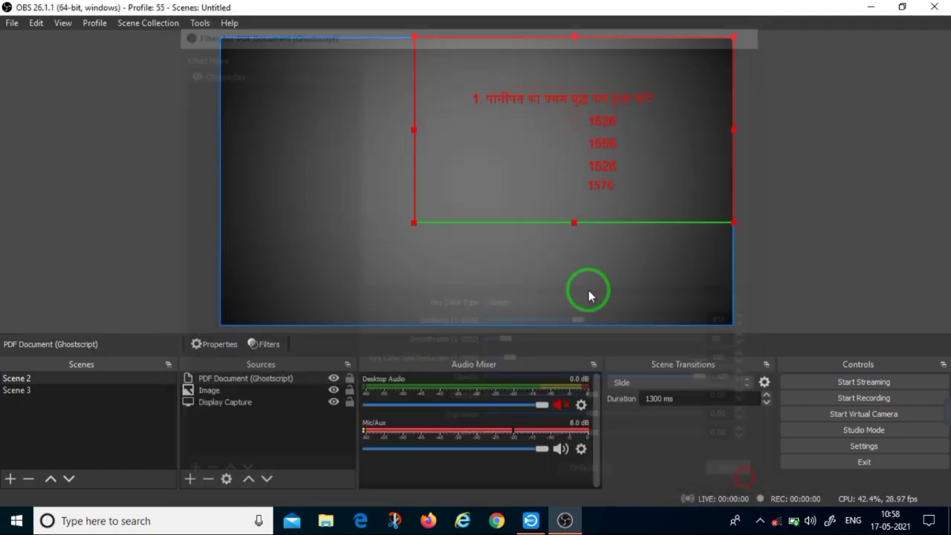
mouse_move(587, 157)
left_mouse_down()
mouse_move(565, 170)
mouse_move(574, 161)
left_mouse_up()
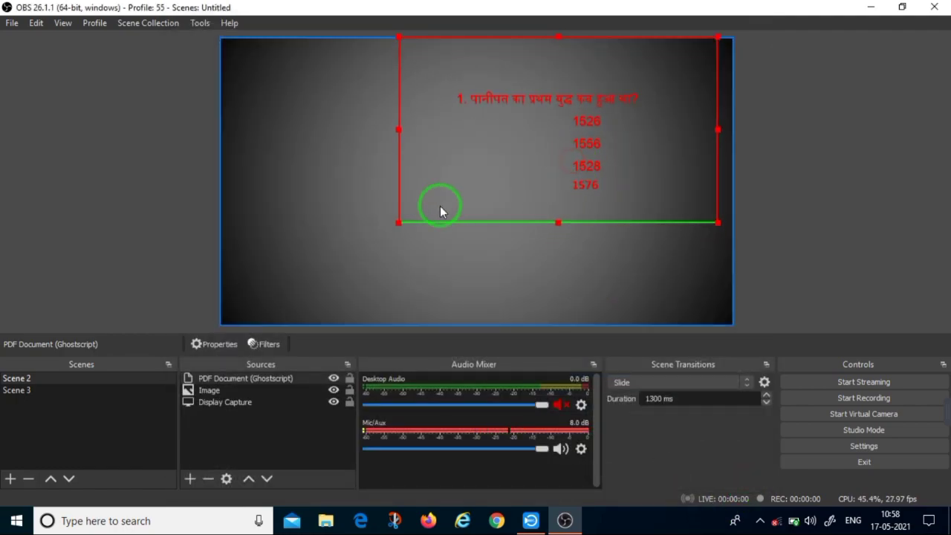
- Add a Color Correction filter to the Image source and raise its brightness to the maximum to turn the background white
left_click(247, 390)
right_click(252, 390)
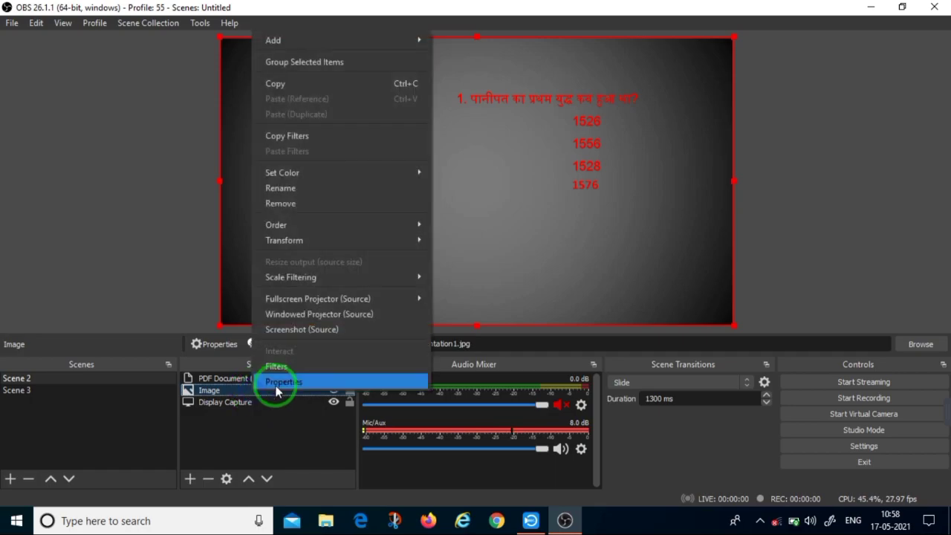
left_click(302, 365)
mouse_move(669, 29)
left_mouse_down()
mouse_move(675, 60)
mouse_move(671, 15)
left_mouse_up()
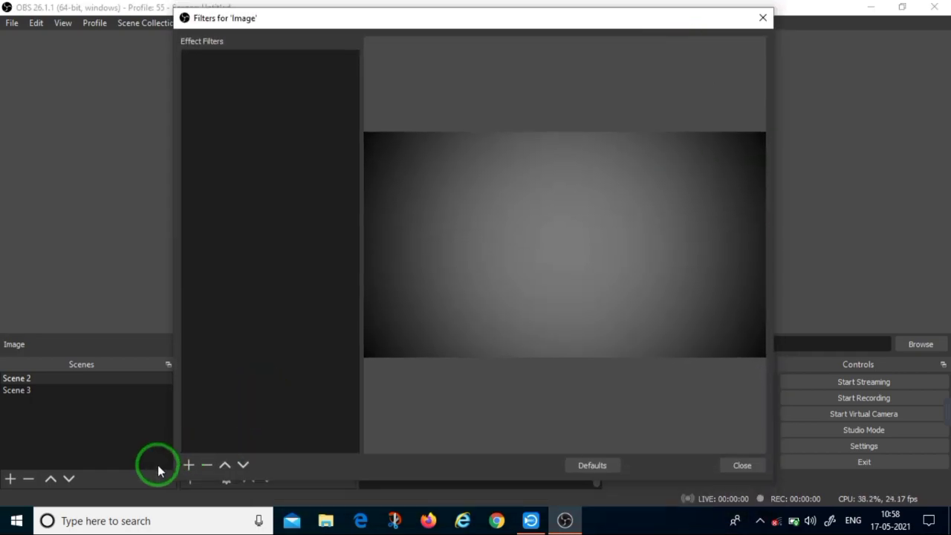
left_click(192, 466)
left_click(230, 302)
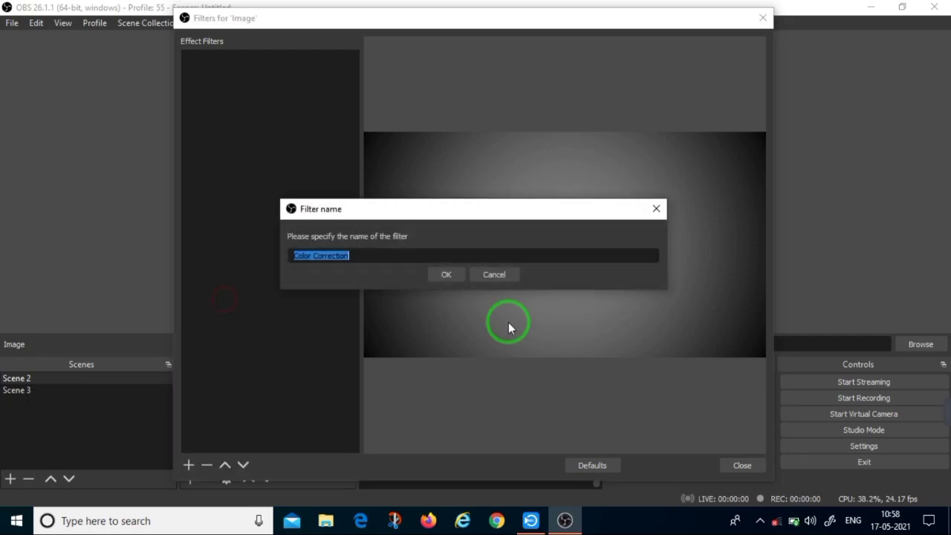
left_click(450, 274)
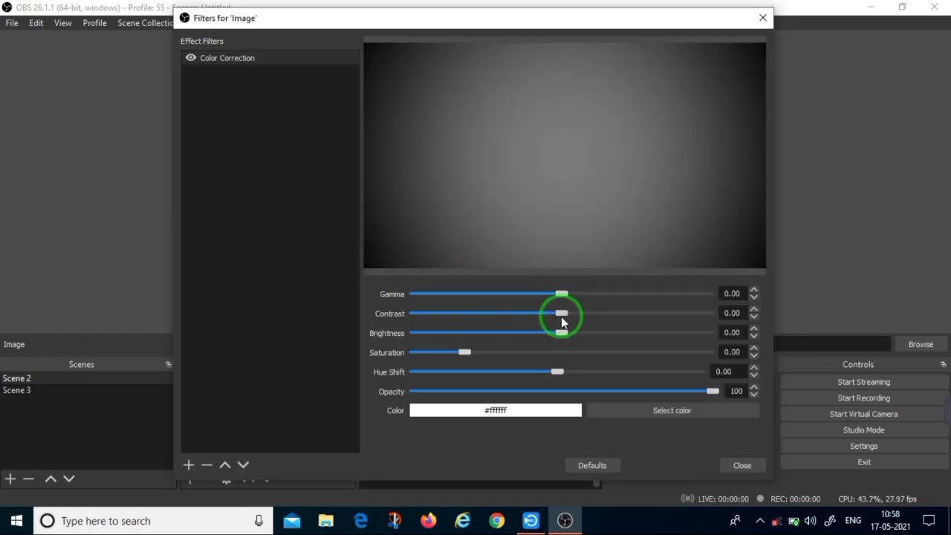
left_click_drag(567, 337, 751, 333)
left_click(749, 466)
- Enlarge the PDF page on the canvas and crop the empty area above the question
left_click(576, 183)
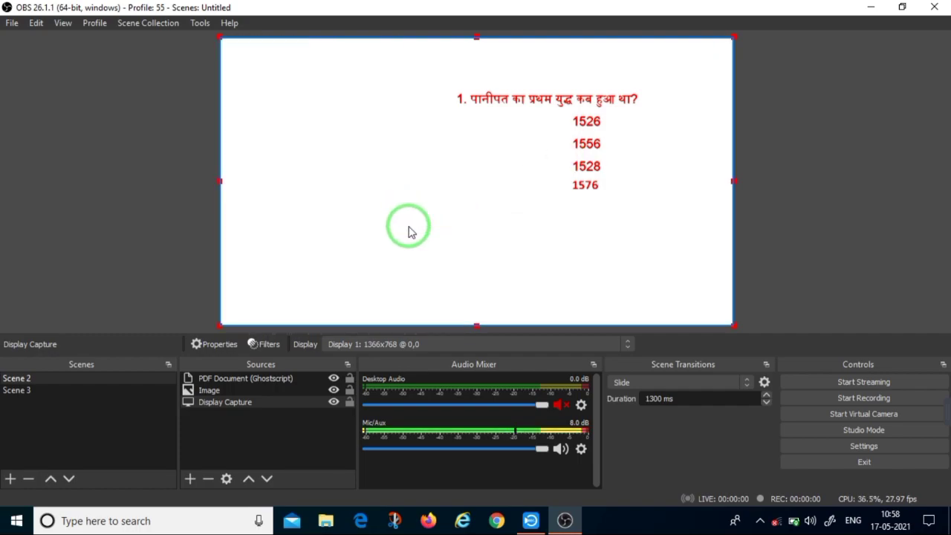
left_click(504, 165)
left_click_drag(399, 222, 355, 254)
left_click_drag(470, 202, 487, 202)
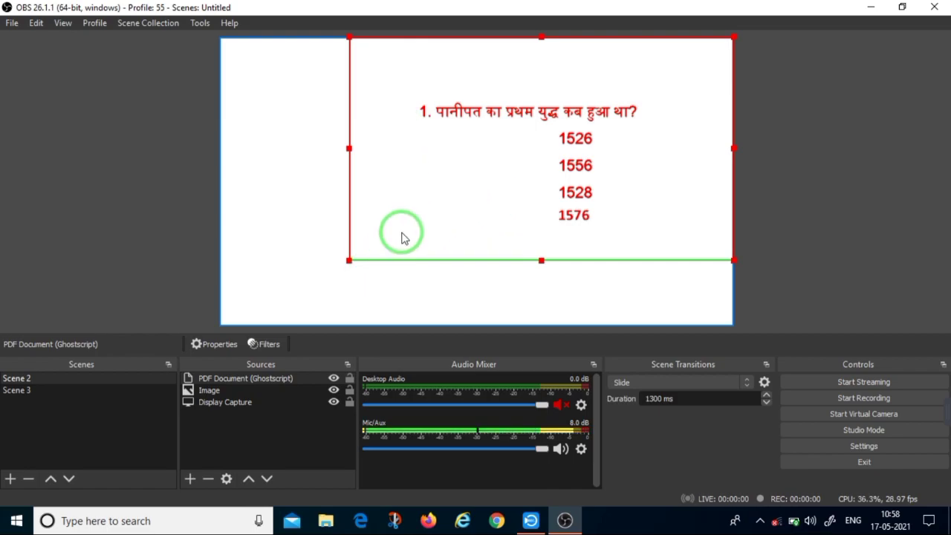
left_click_drag(545, 39, 527, 94)
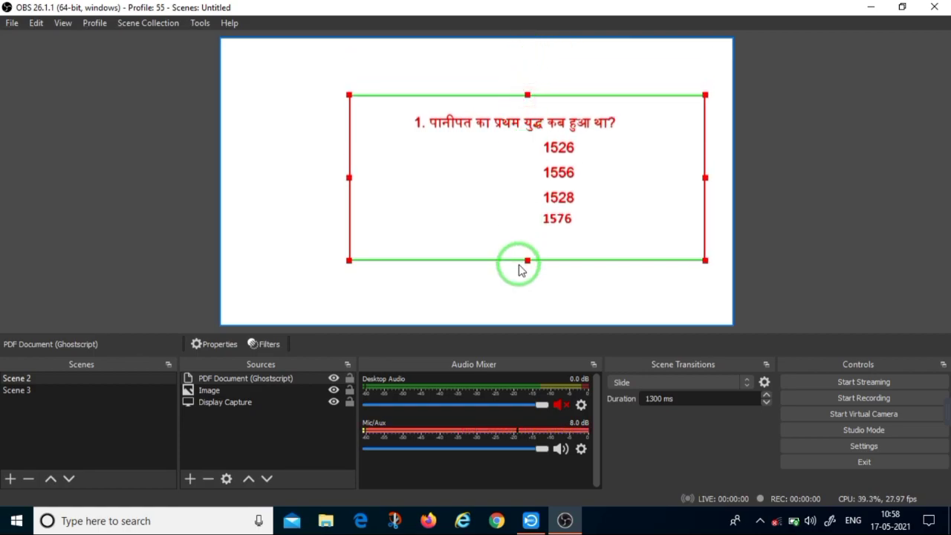
- Move the cropped PDF page up to the canvas's top edge near the upper-right corner and deselect it
left_click(511, 186)
left_click(514, 185)
left_click(513, 185)
left_click_drag(514, 185, 544, 127)
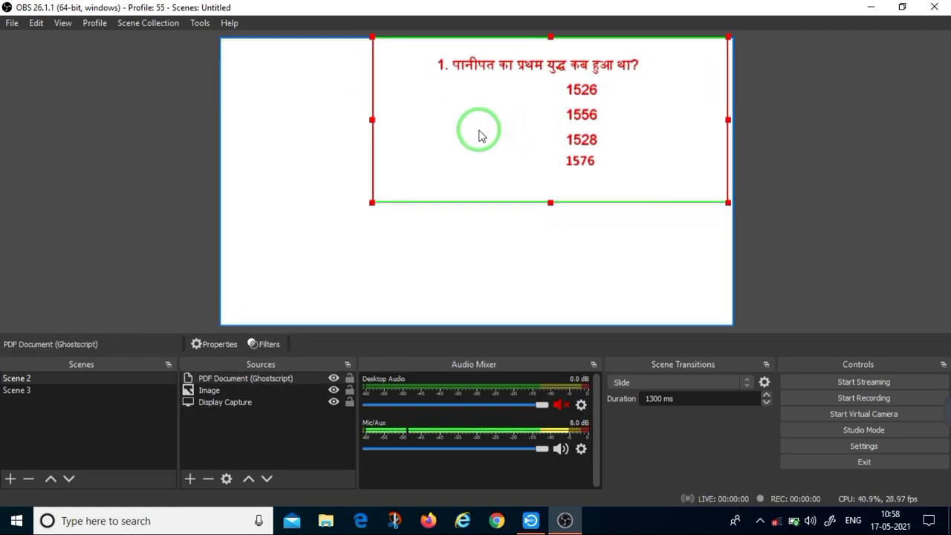
left_click(796, 146)
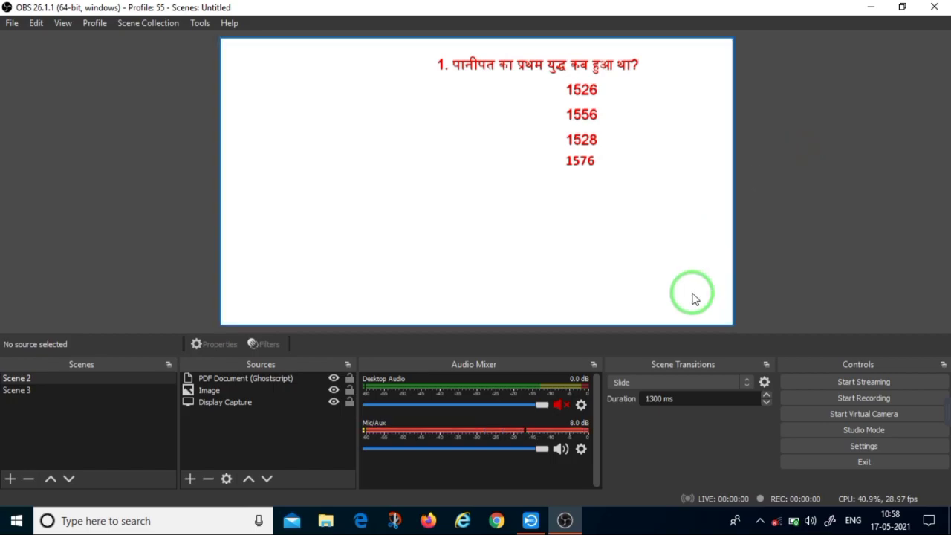
left_click(581, 173)
left_click(896, 136)
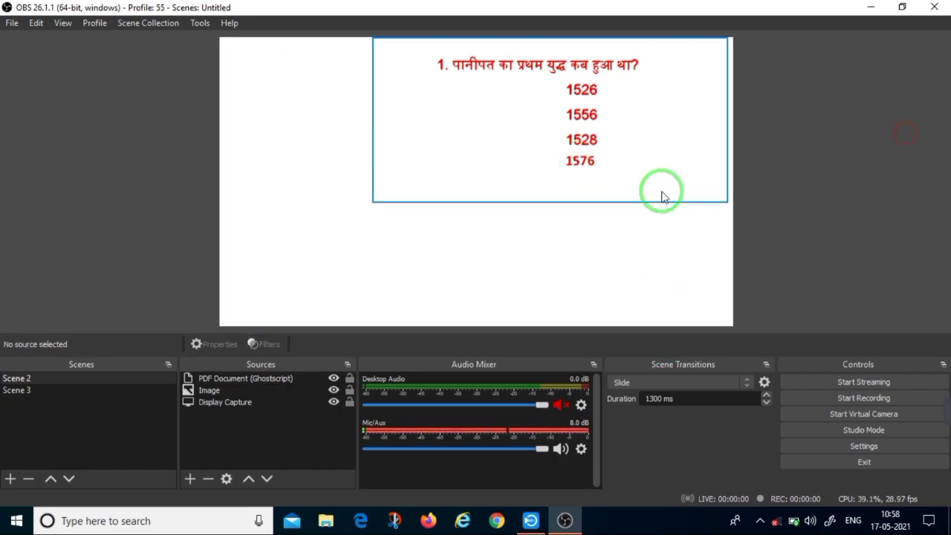
- Open the hotkey settings at the PDF Document (Ghostscript) page-turning entries
left_click(851, 448)
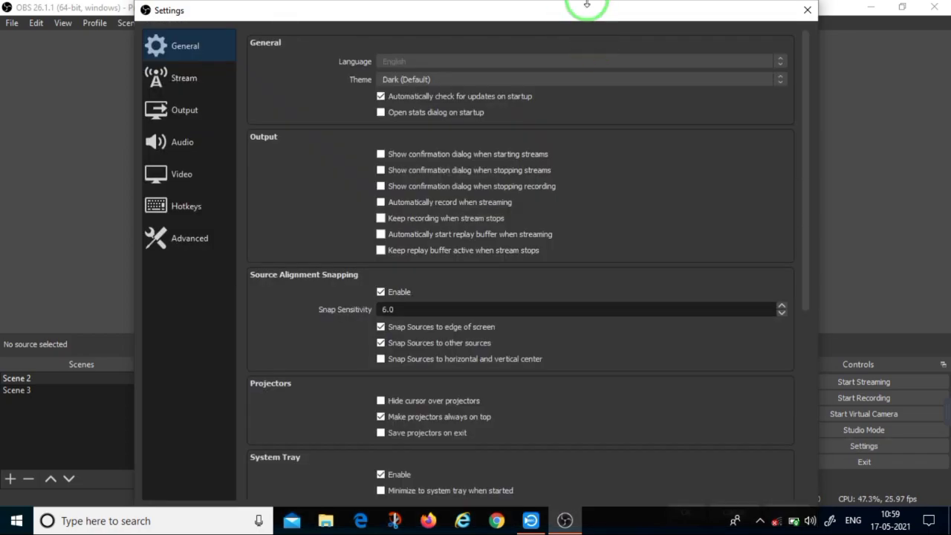
left_click_drag(580, 7, 607, 100)
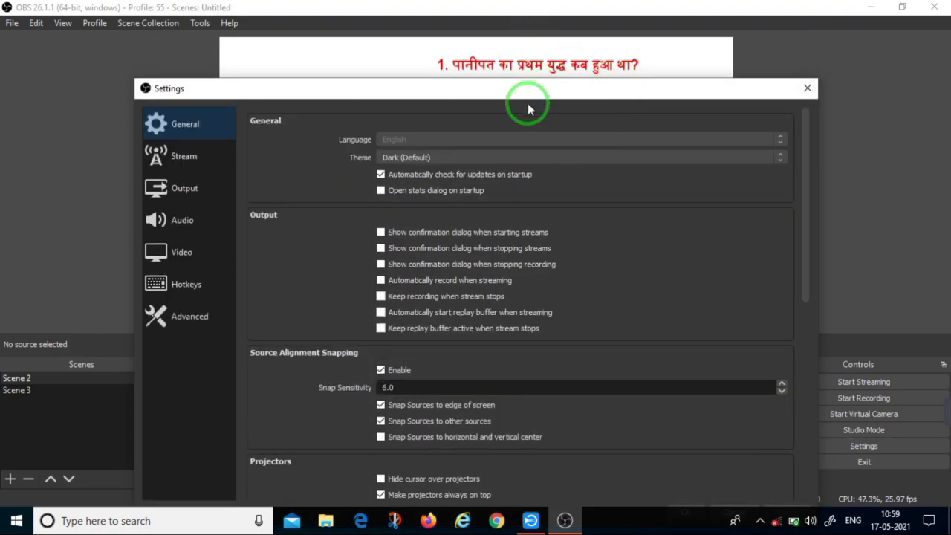
left_click_drag(527, 93, 524, 29)
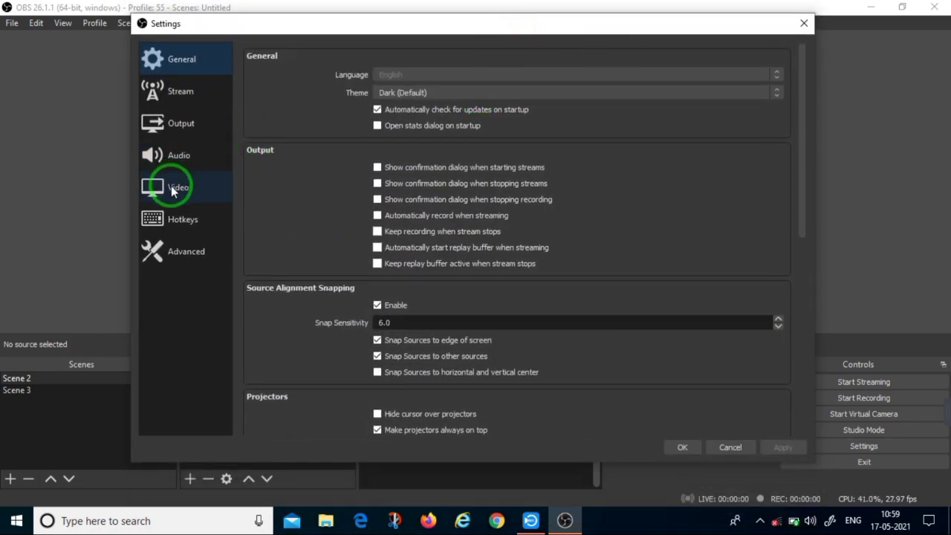
left_click(195, 217)
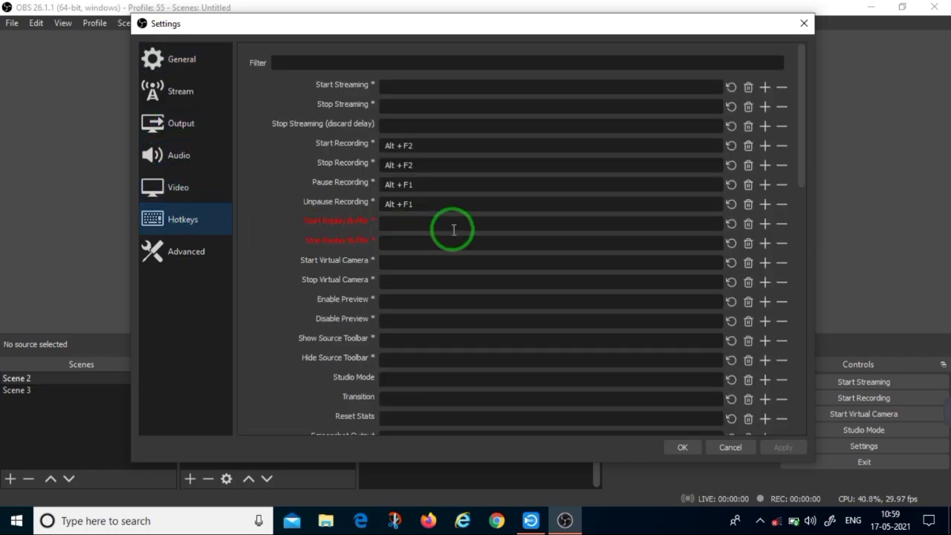
scroll(453, 229, "down", 5)
scroll(468, 226, "down", 6)
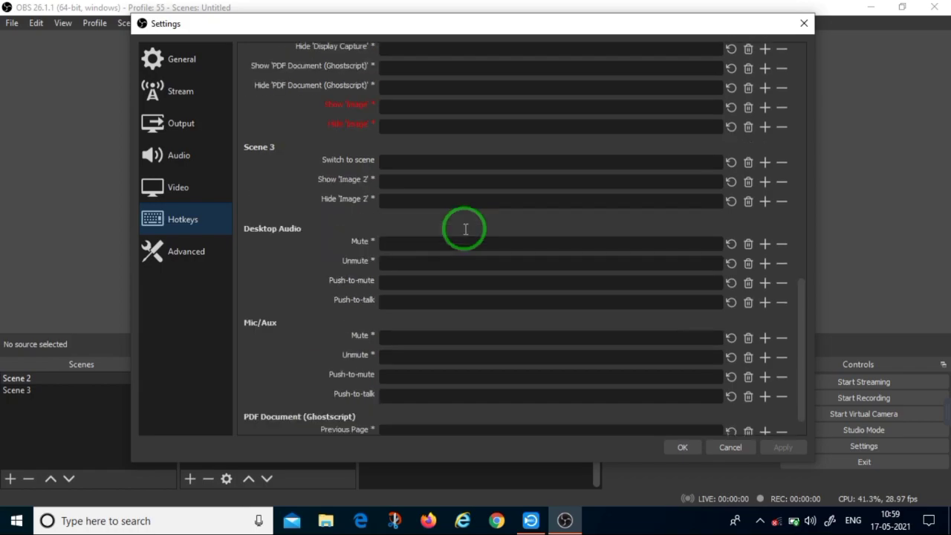
scroll(368, 288, "down", 1)
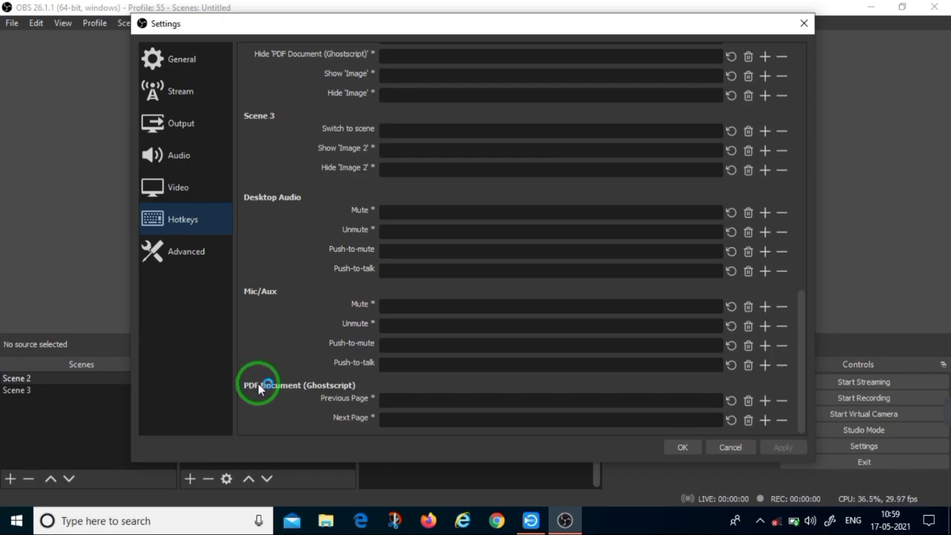
key("super+plus")
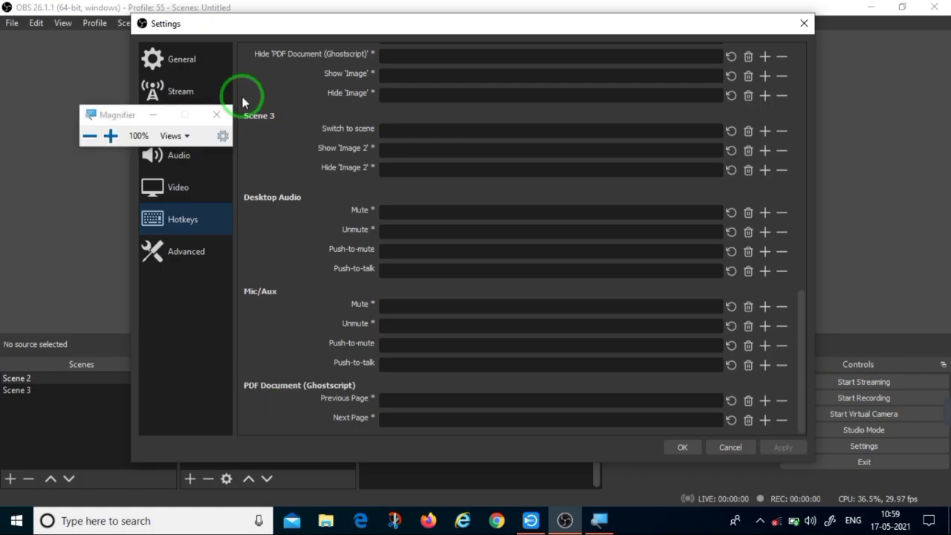
left_click(155, 118)
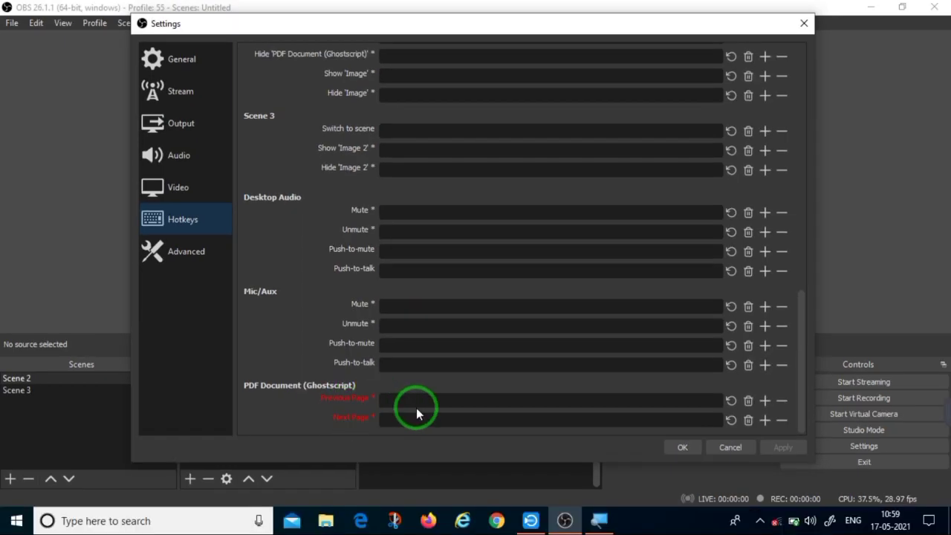
- Assign the Left arrow to Previous Page and the Right arrow to Next Page for the PDF Document, and apply the settings
left_click(416, 394)
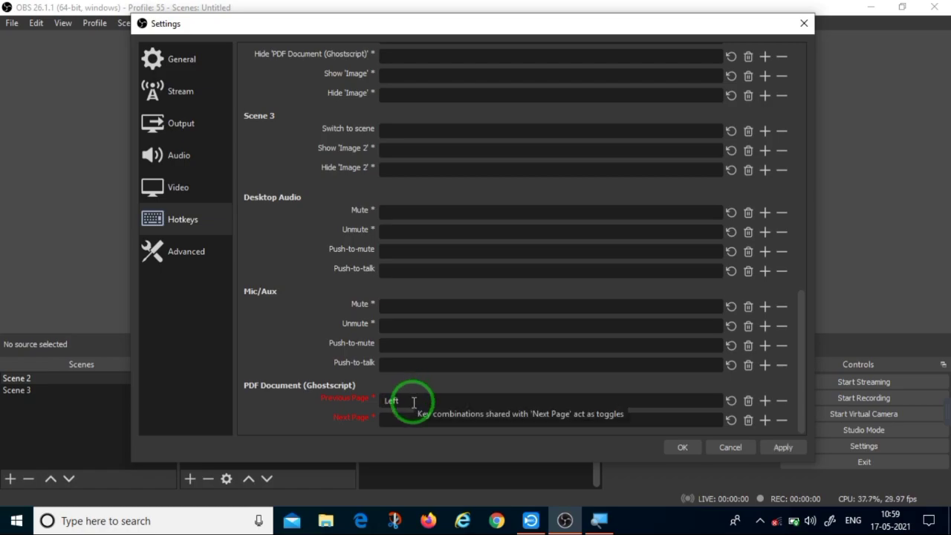
left_click(422, 425)
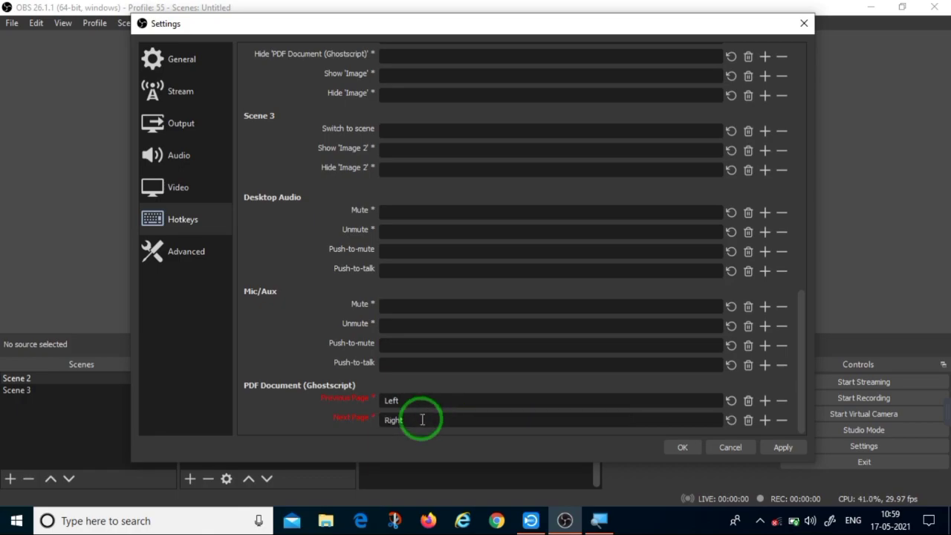
left_click(784, 448)
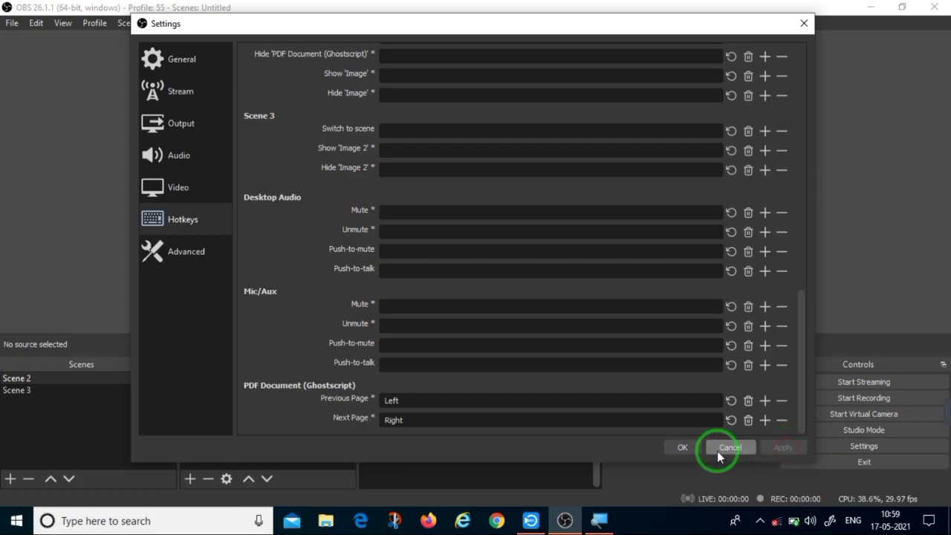
left_click(692, 448)
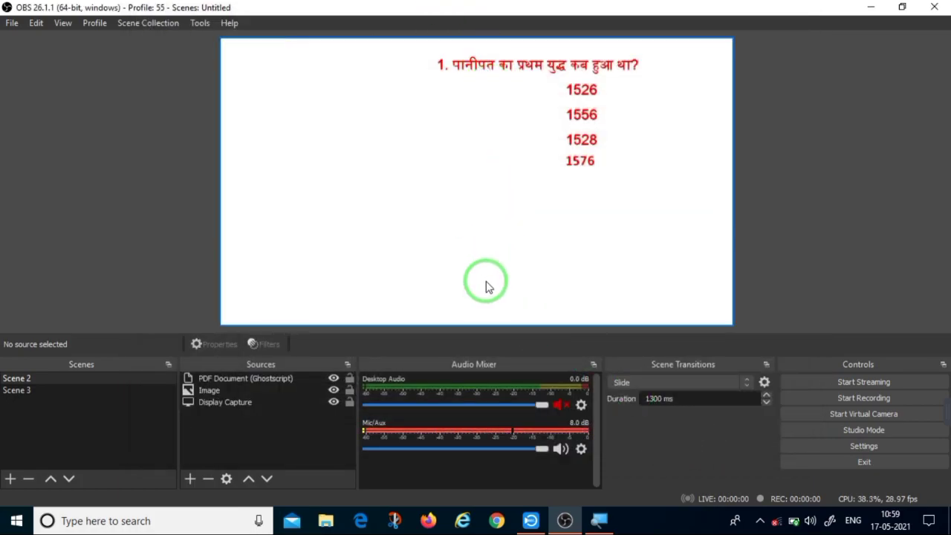
- Test the page hotkeys by flipping the PDF forward and back between questions 1 and 2
key("Right")
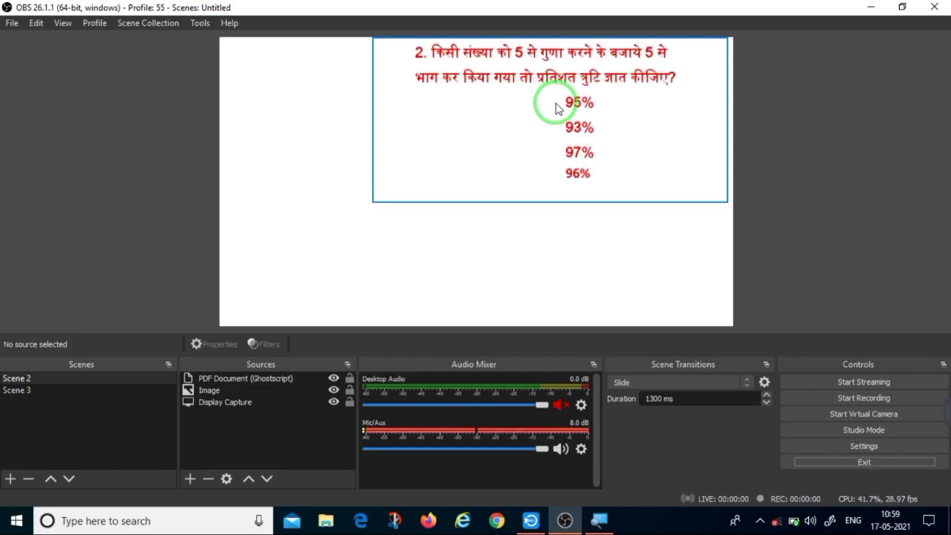
key("Up")
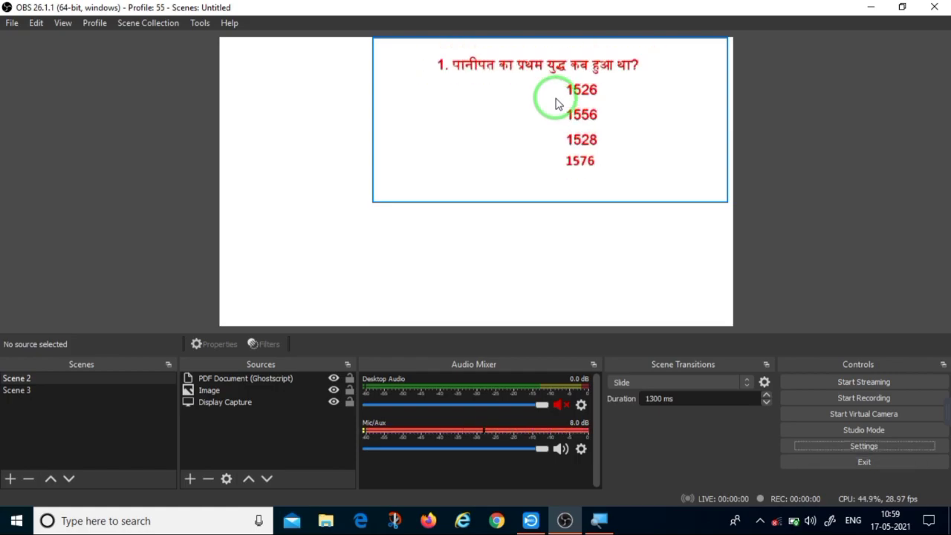
key("Down")
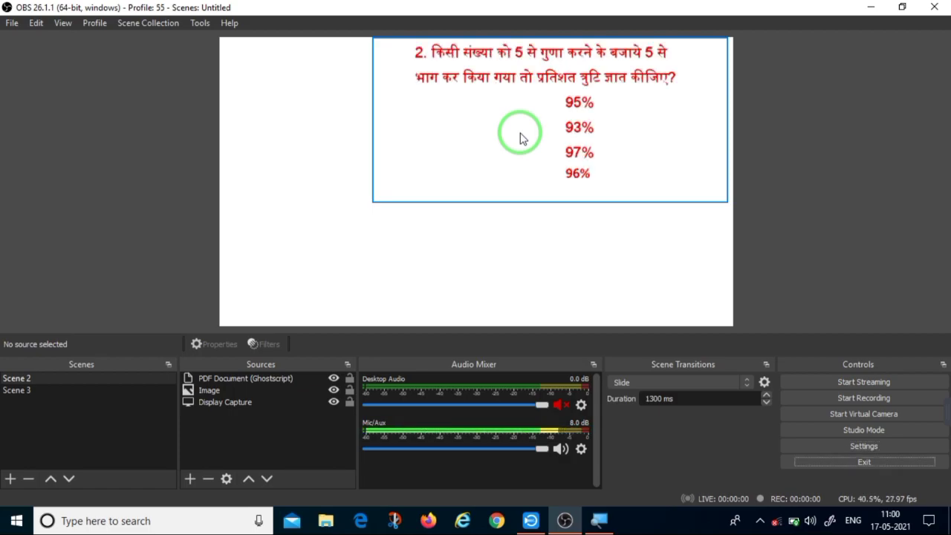
key("Down")
key("Up")
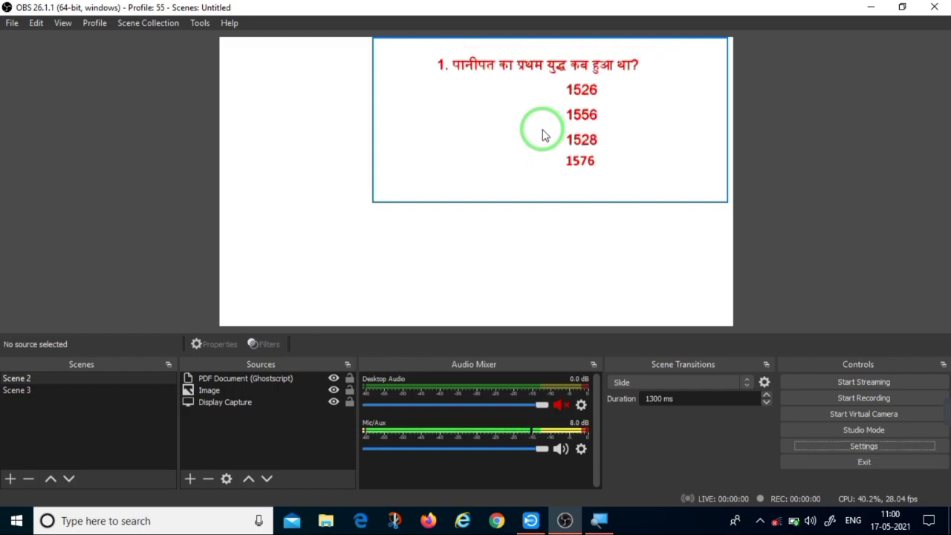
- Move the PDF page slightly down and against the canvas's right edge
left_click_drag(542, 130, 545, 141)
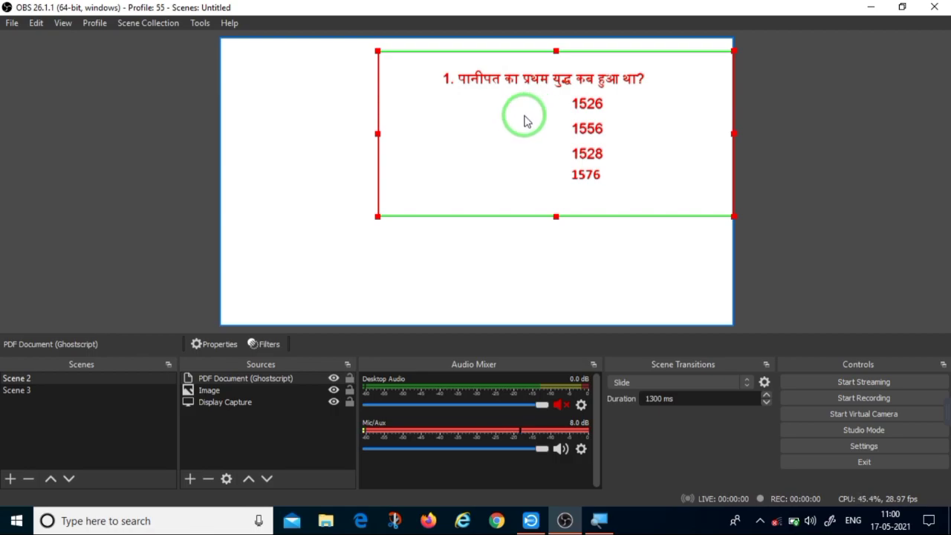
mouse_move(587, 119)
left_mouse_down()
mouse_move(583, 131)
mouse_move(581, 121)
left_mouse_up()
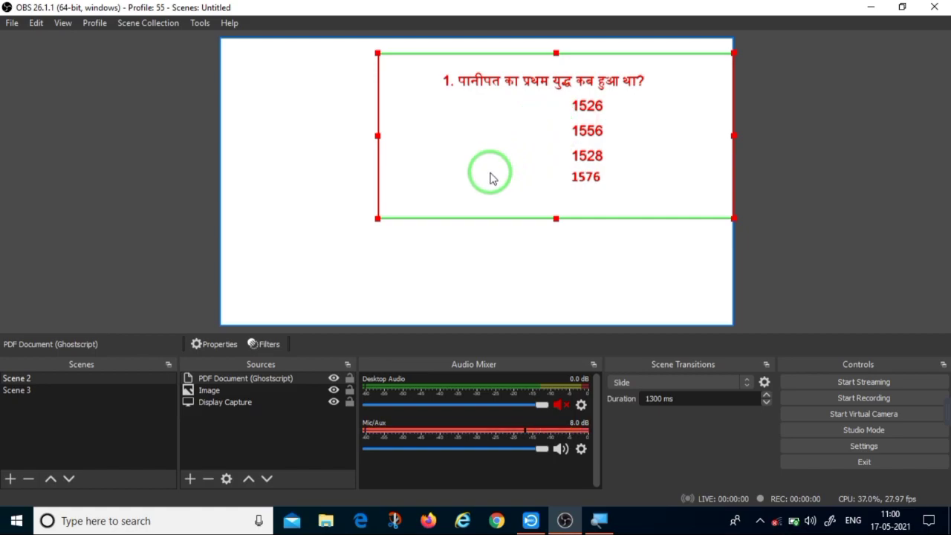